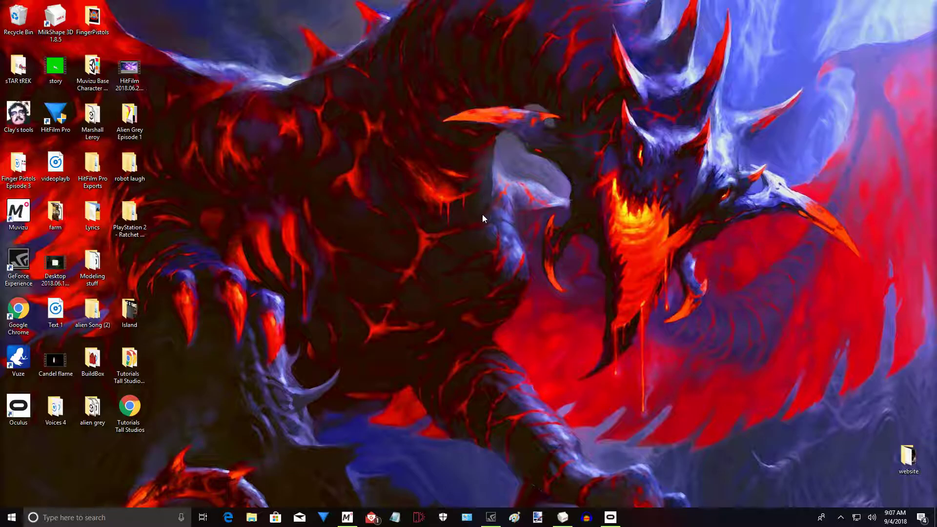
- Switch to MilkShape 3D and examine the robot model from several sides in an enlarged 3D view
click(564, 520)
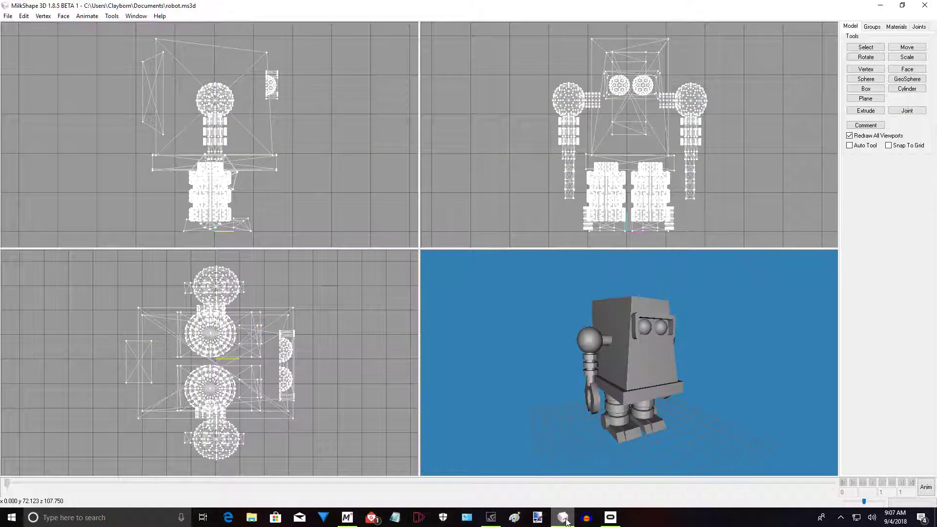
drag(521, 349, 569, 344)
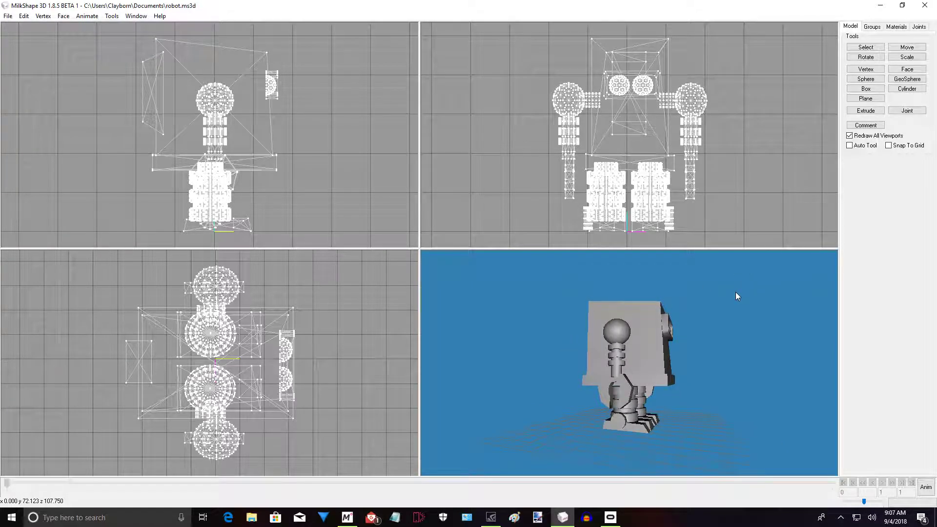
drag(705, 381, 605, 370)
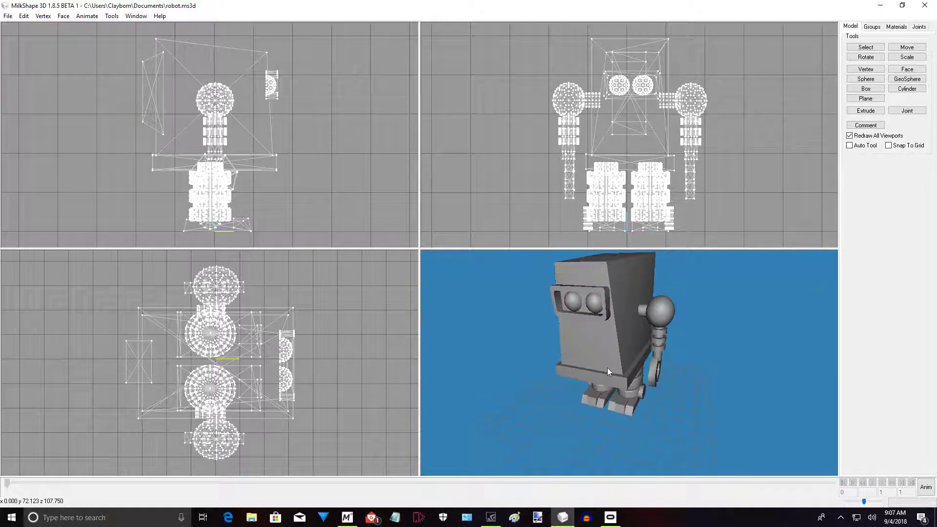
drag(682, 323, 692, 366)
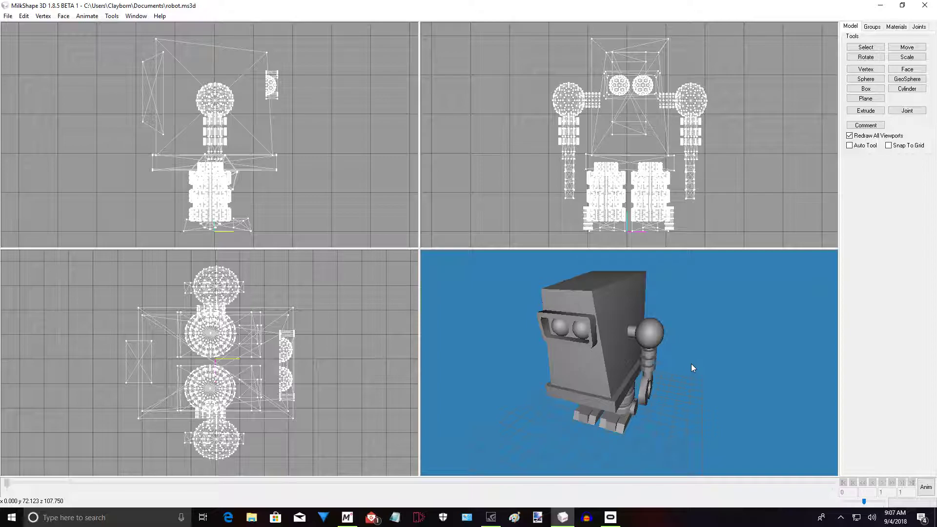
double_click(691, 364)
drag(544, 309, 557, 359)
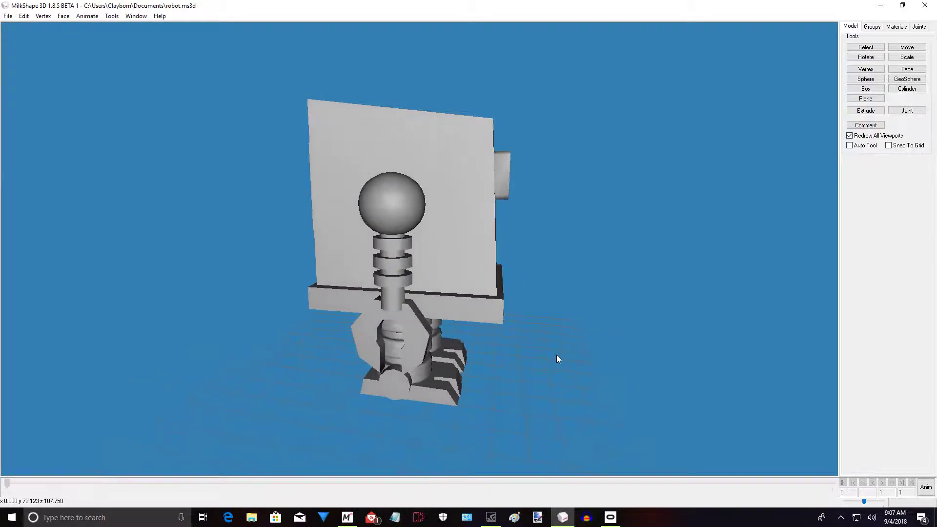
drag(391, 308, 409, 230)
- Inspect the robot's material with its grey.png texture and view the model from the front before restoring the four-view layout
click(892, 27)
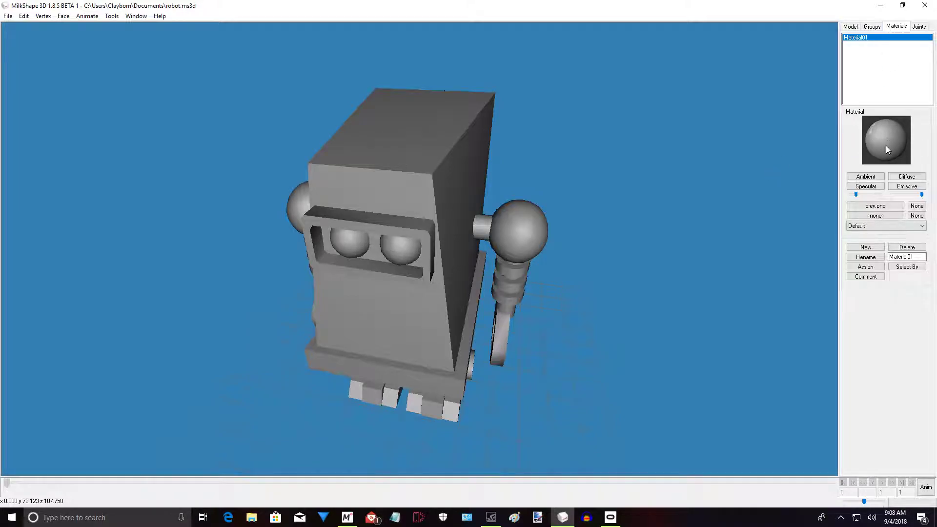
drag(627, 258, 511, 316)
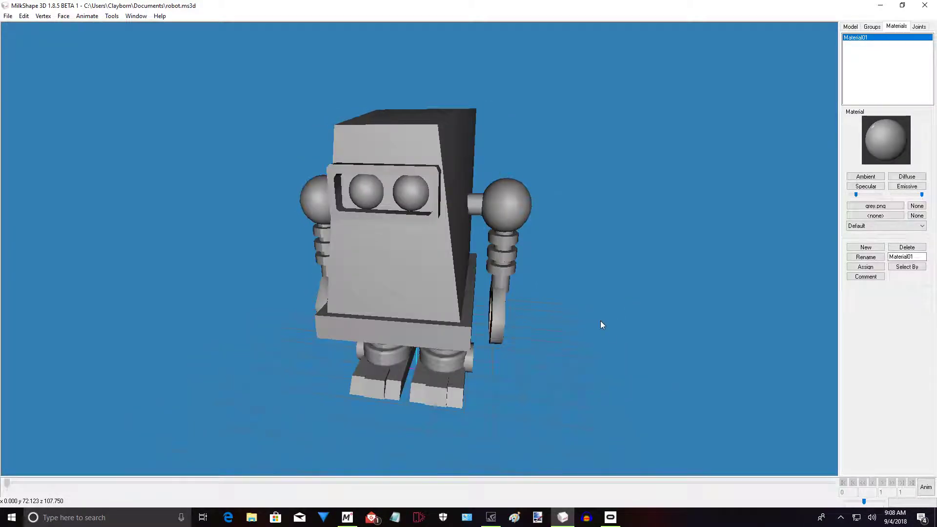
drag(600, 321, 541, 323)
double_click(544, 330)
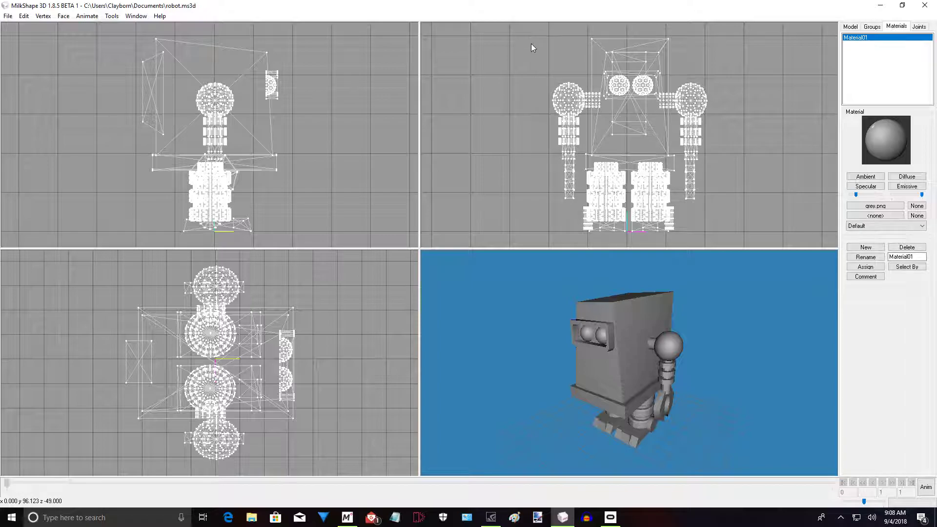
- Examine the arm and leg groups Duplicate24, Regroup11, Regroup02 and Regroup03 by selecting them, and clear the selection
click(863, 28)
double_click(850, 90)
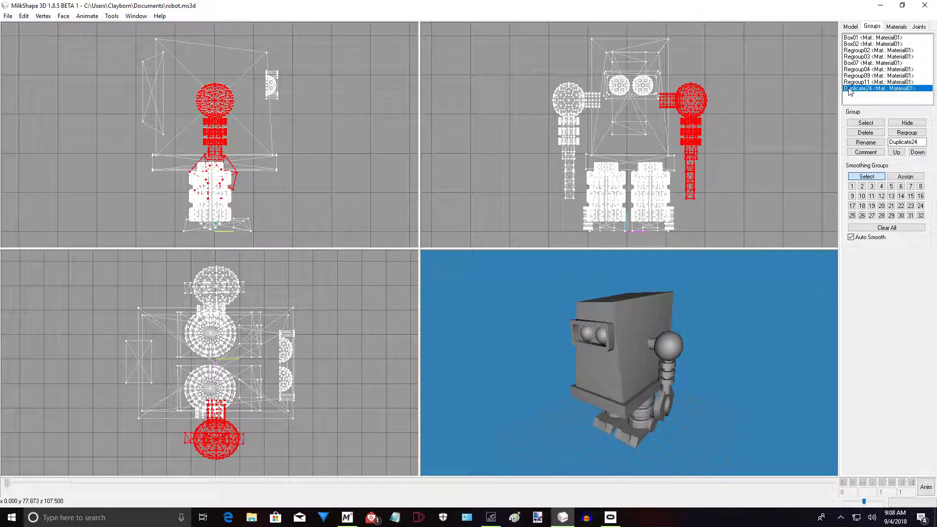
double_click(853, 82)
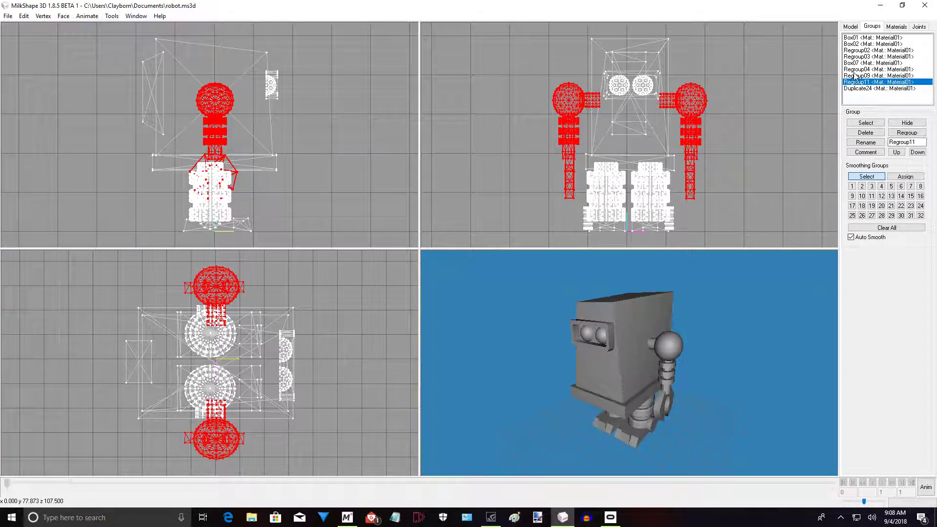
double_click(860, 45)
double_click(859, 45)
double_click(860, 51)
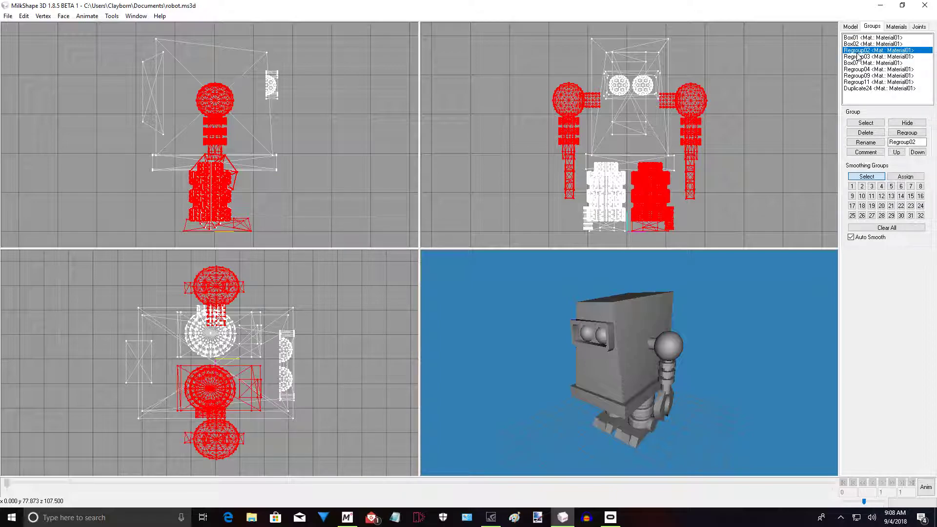
double_click(858, 58)
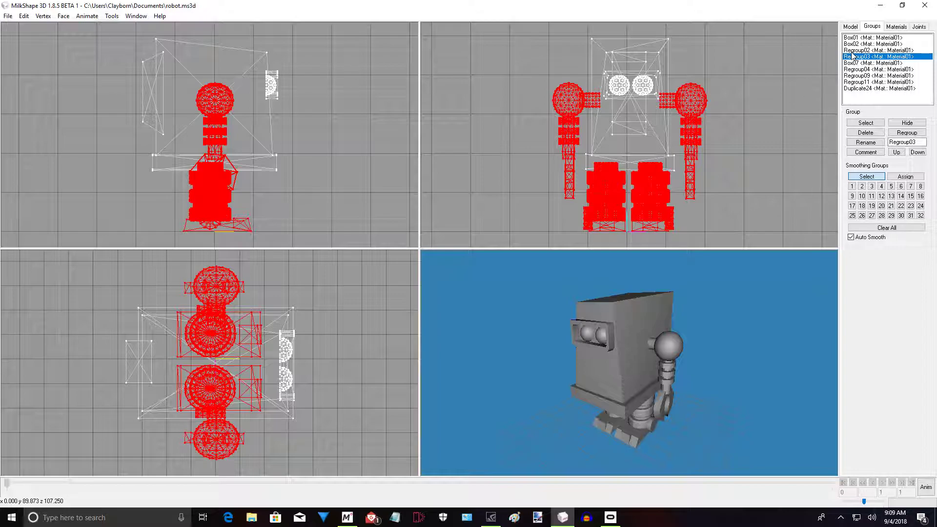
click(850, 26)
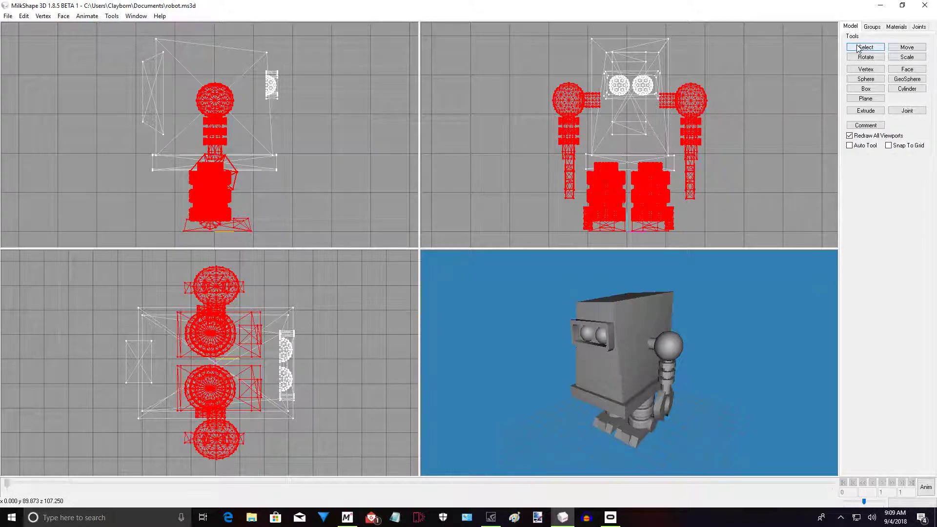
click(798, 57)
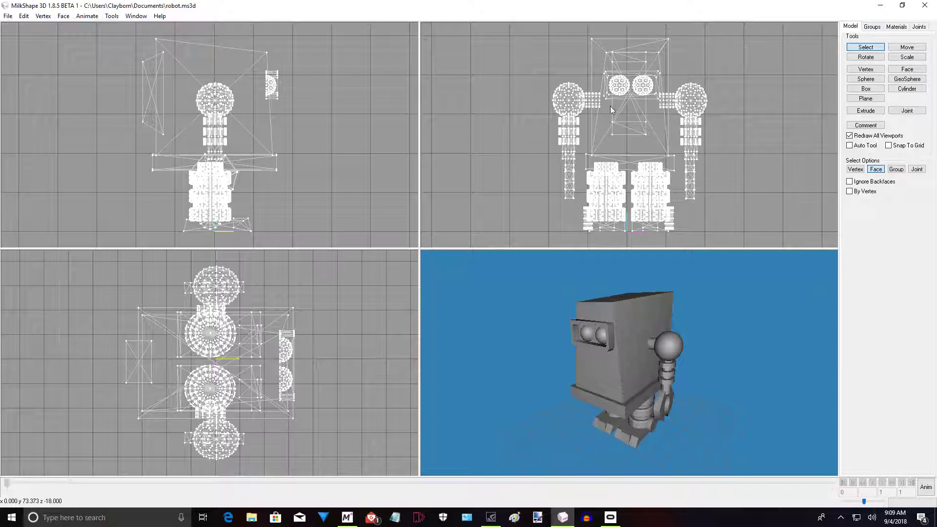
- Select the body groups Box01, Box02 and Box07, keeping the Duplicate24 arm out of the selection
click(872, 27)
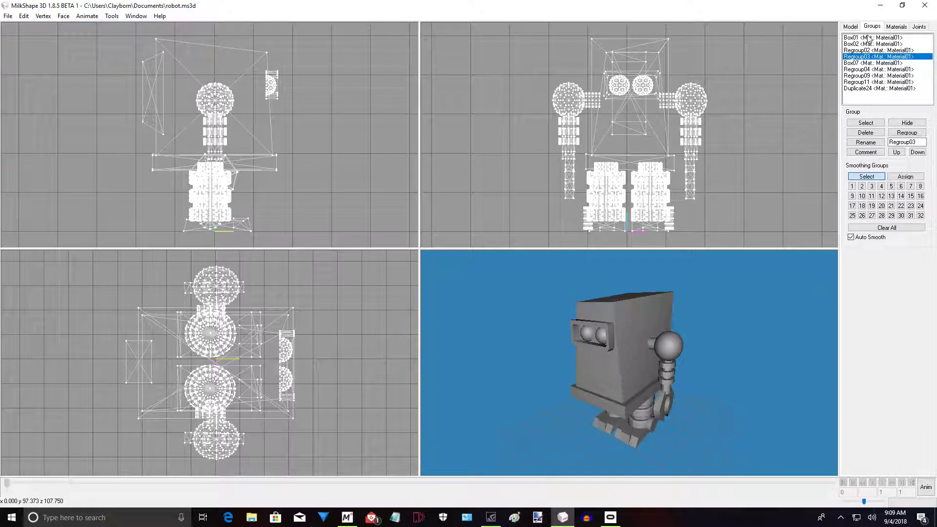
click(868, 37)
double_click(868, 38)
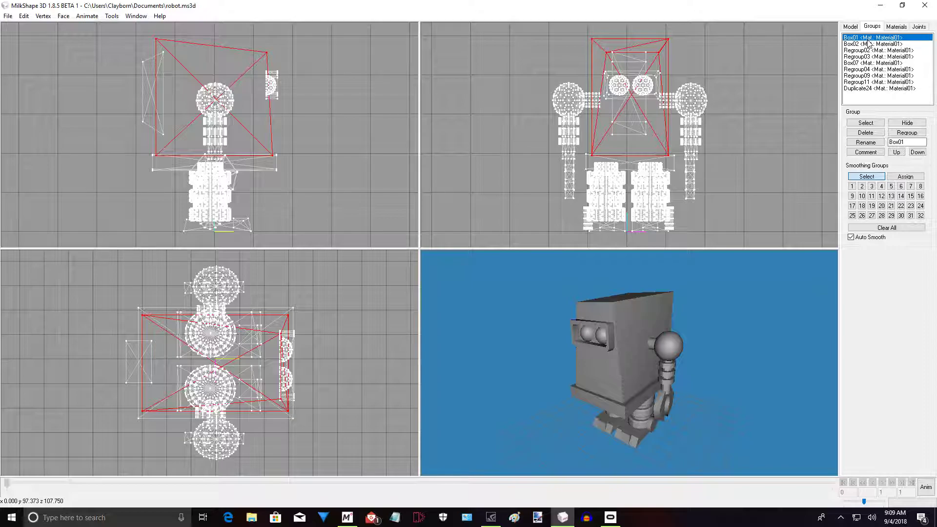
double_click(868, 44)
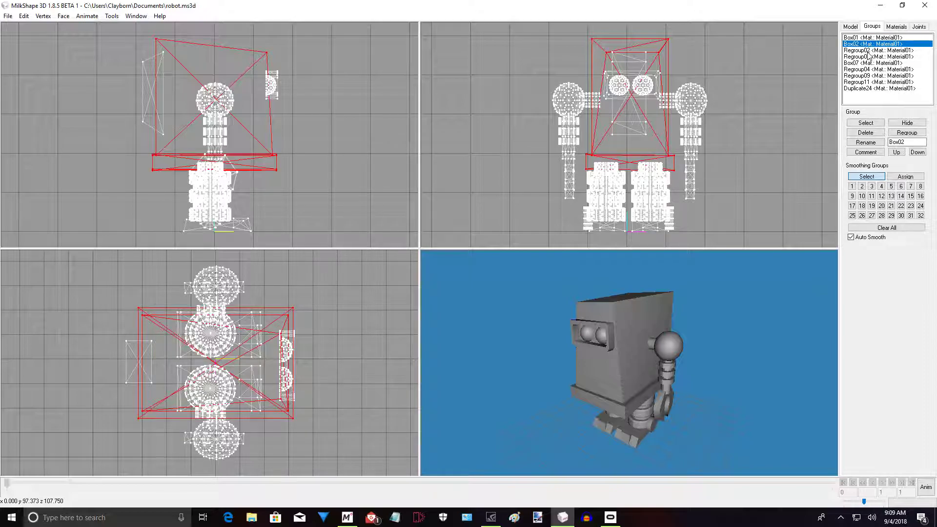
double_click(864, 89)
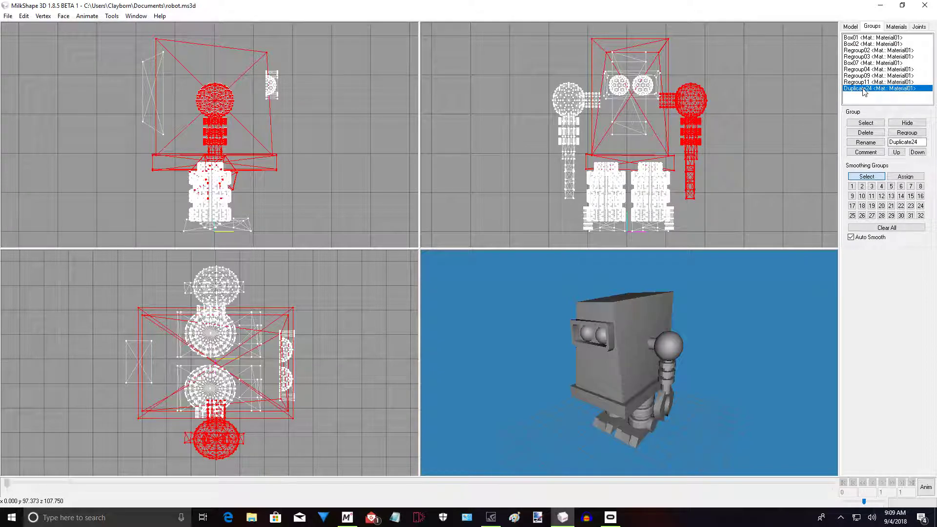
double_click(864, 89)
double_click(863, 63)
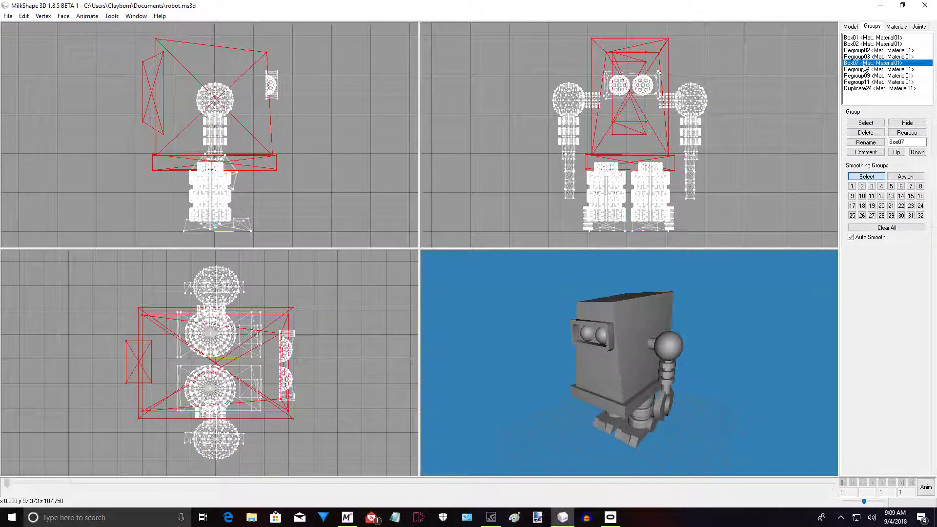
- Check the leg groups Regroup03 and Regroup02 and the arm groups Duplicate24 and Regroup11, leaving each of them deselected
double_click(863, 58)
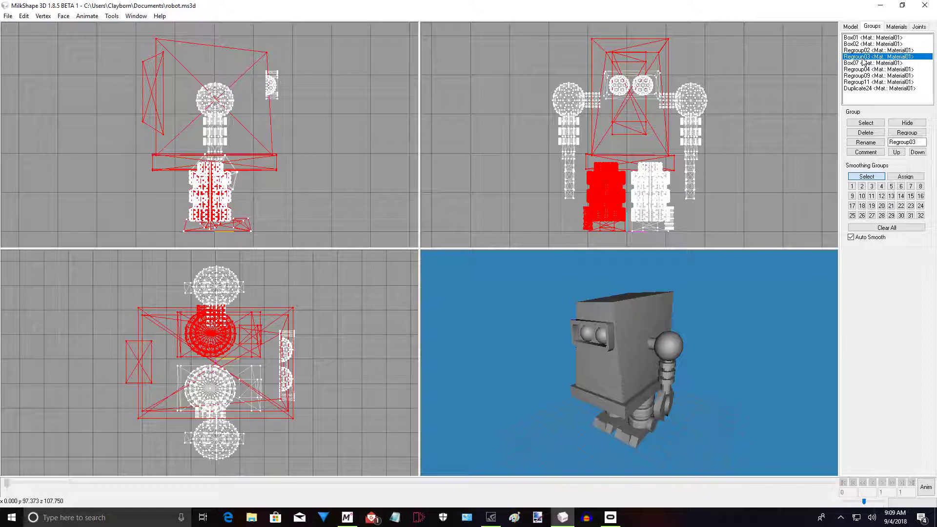
double_click(863, 58)
double_click(863, 51)
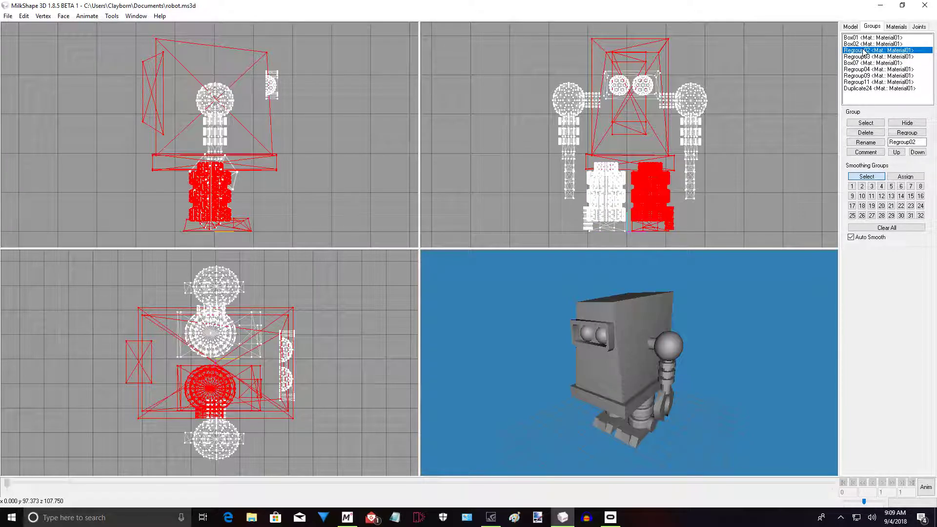
double_click(863, 50)
double_click(863, 45)
double_click(863, 45)
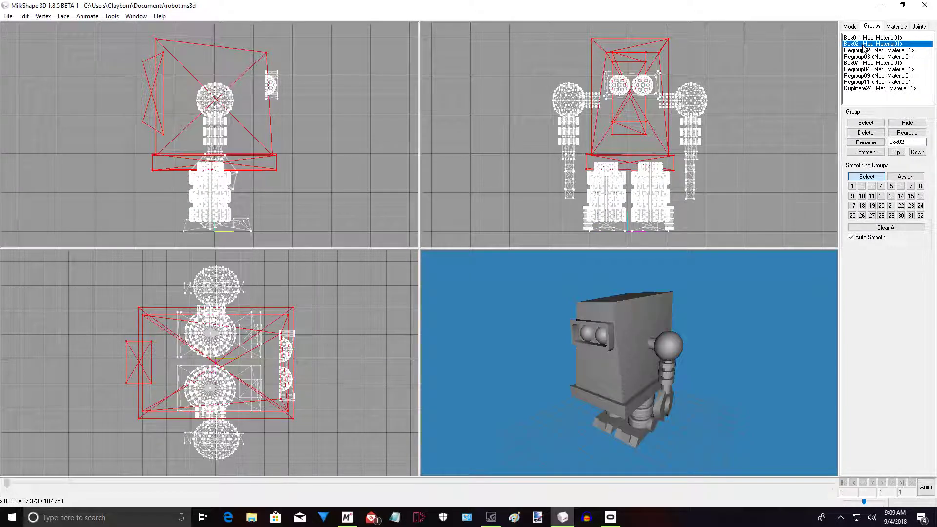
double_click(872, 87)
double_click(872, 87)
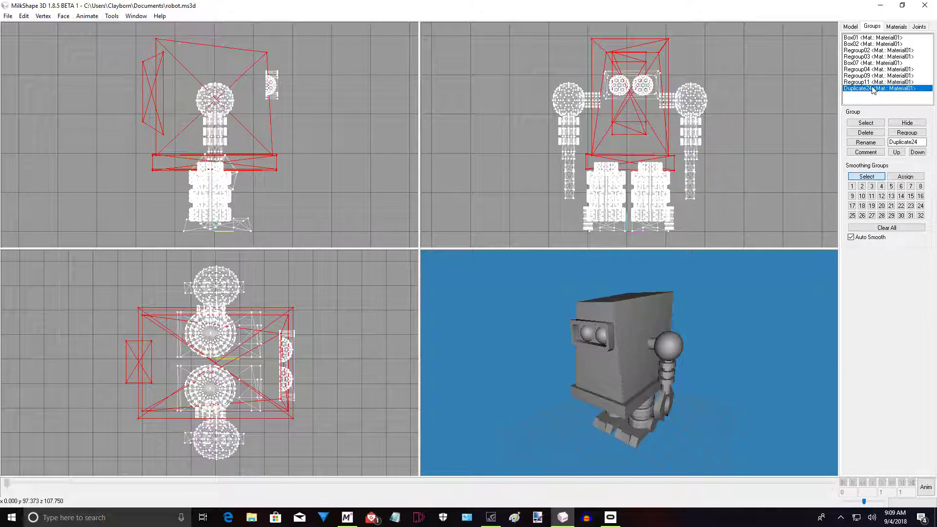
double_click(871, 84)
double_click(872, 82)
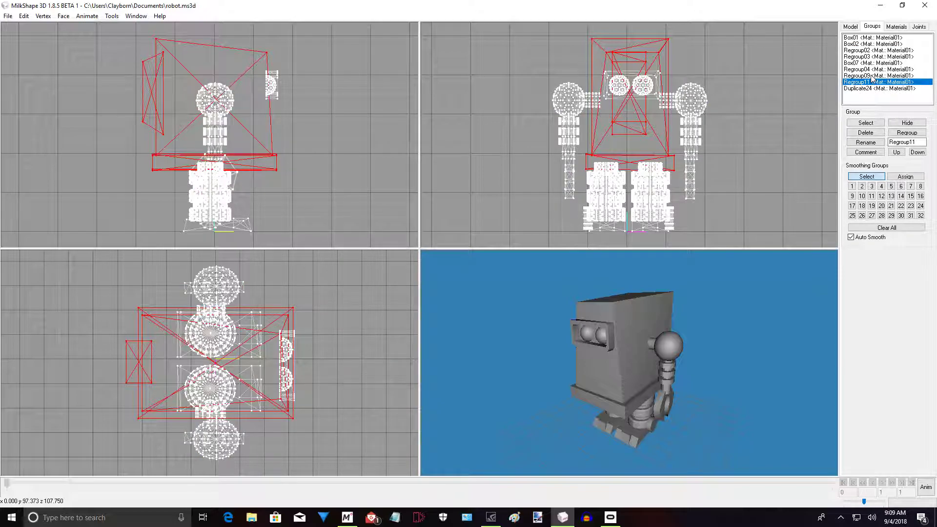
- Add Regroup09 and Regroup04 to the selection and regroup all selected body and eye parts into one group
double_click(872, 76)
double_click(872, 69)
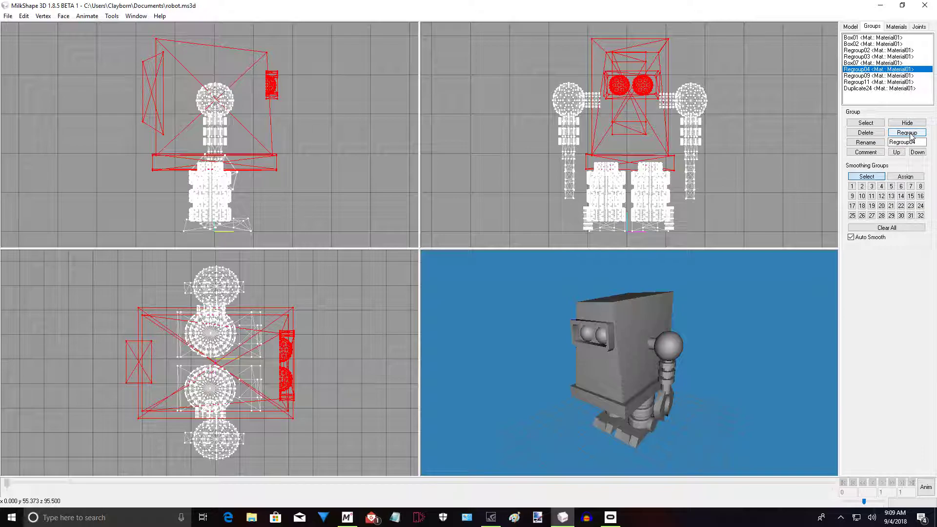
click(908, 134)
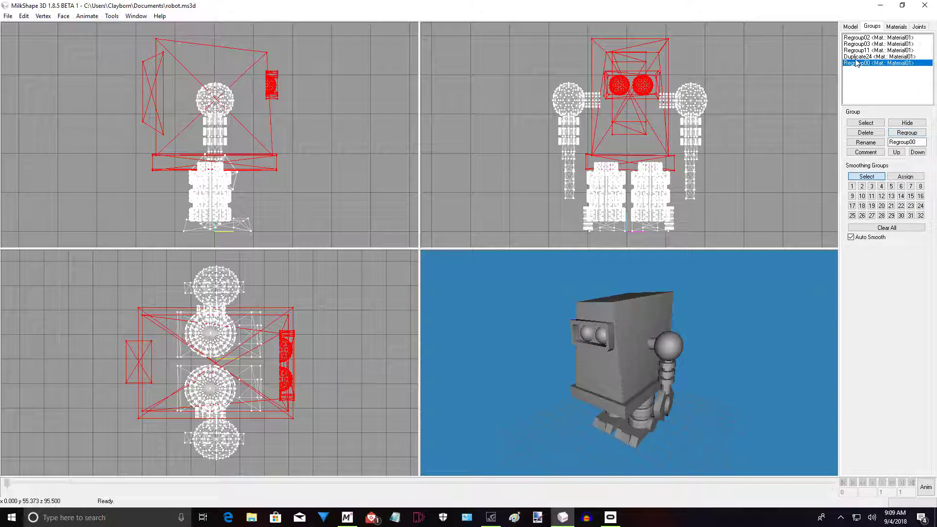
- Deselect the merged body group and turn the 3D view to the robot's front
double_click(901, 67)
double_click(902, 67)
double_click(902, 66)
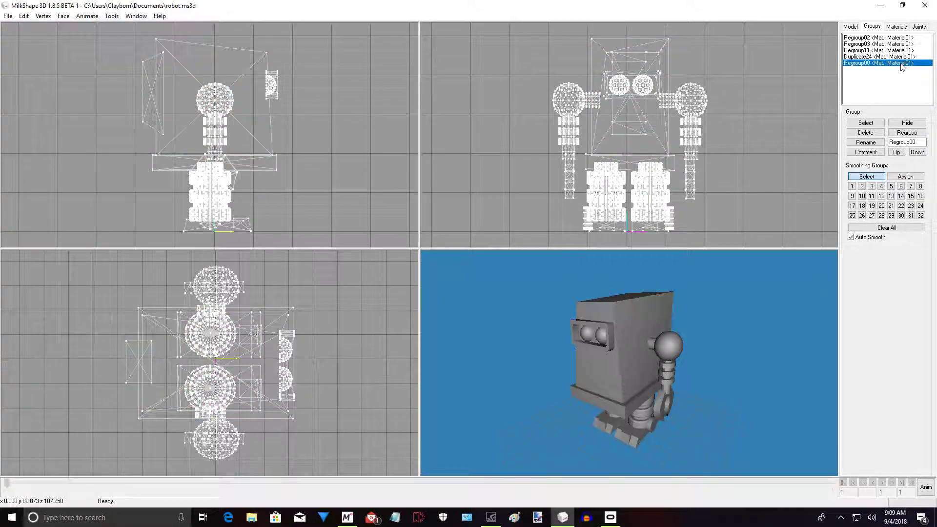
mouse_move(577, 348)
mouse_down()
mouse_move(678, 345)
mouse_move(484, 356)
mouse_move(622, 380)
mouse_move(671, 368)
mouse_move(612, 378)
mouse_move(549, 370)
mouse_move(605, 375)
mouse_move(561, 376)
mouse_up()
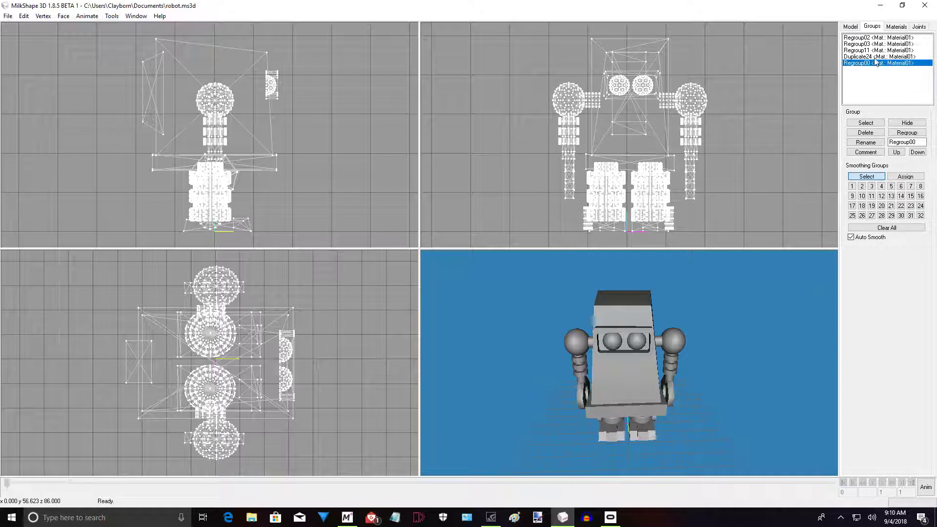
click(854, 28)
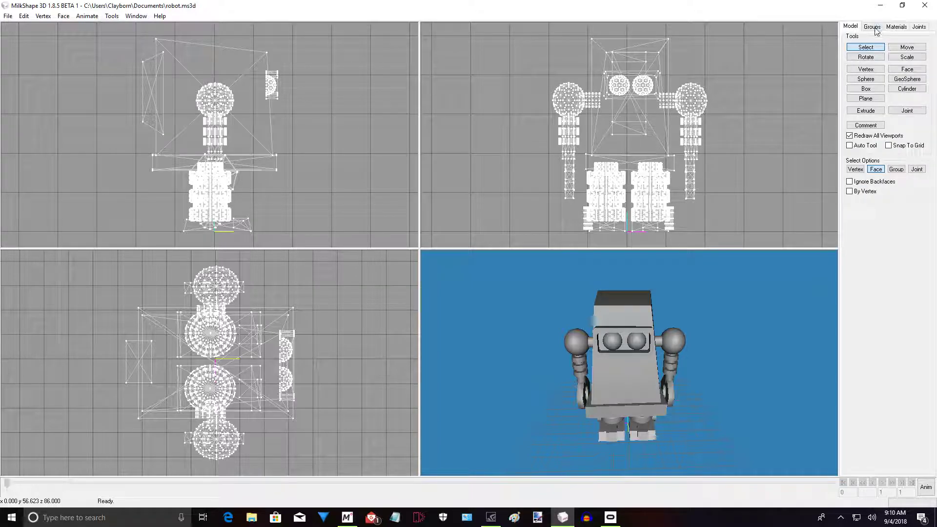
click(872, 26)
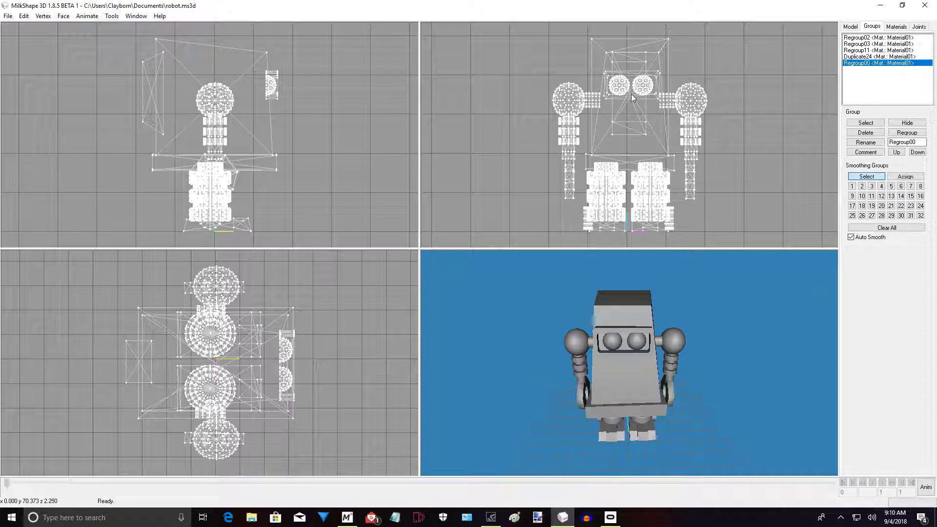
- Select the arm groups Duplicate24 and Regroup11 with the leg groups Regroup03 and Regroup02, and delete them all
click(860, 57)
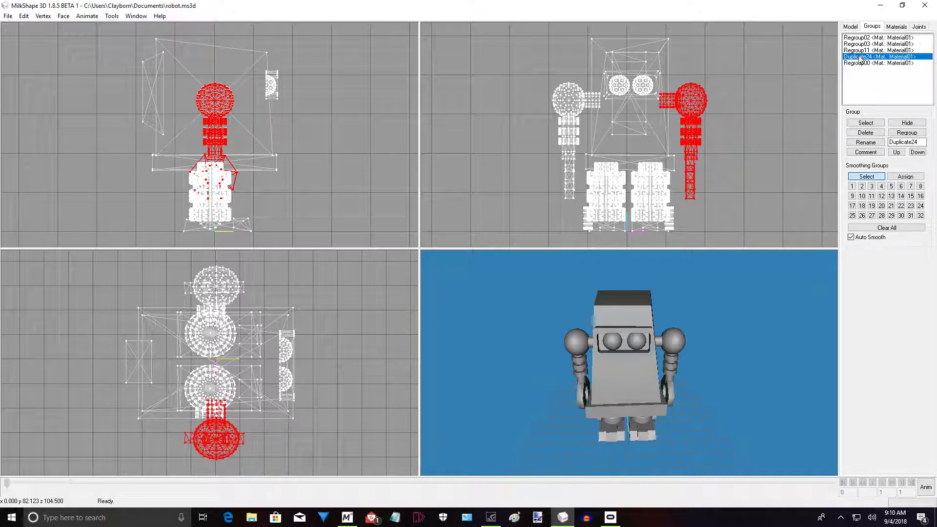
double_click(858, 51)
double_click(858, 44)
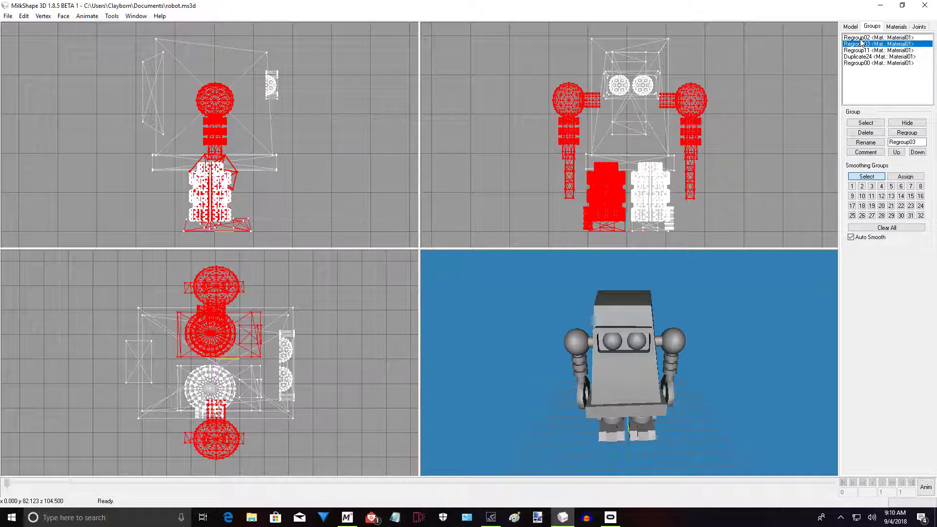
double_click(860, 38)
click(29, 17)
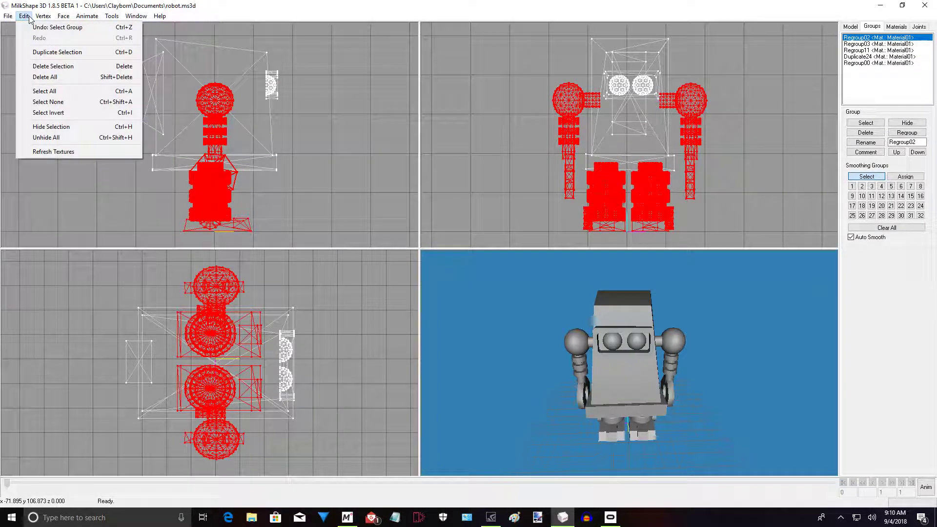
click(52, 66)
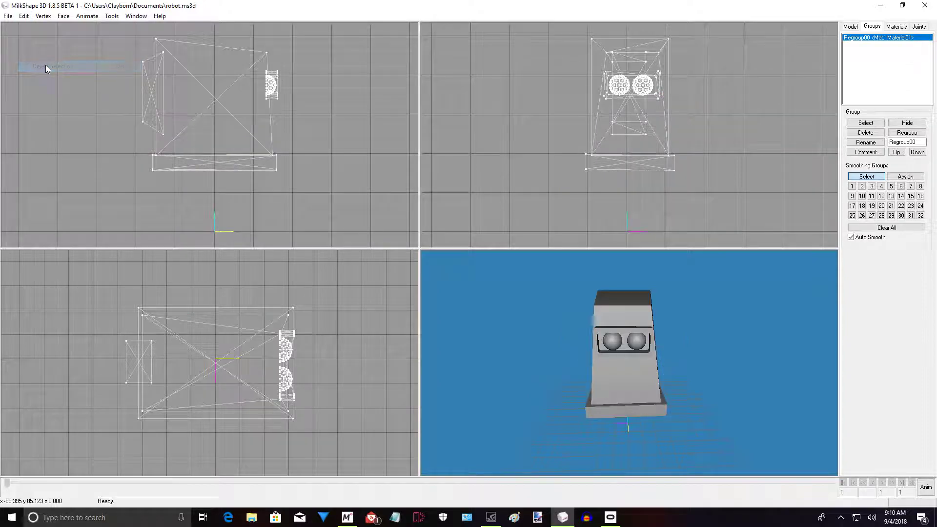
- Select the merged body group and move it down so its base rests near the grid origin
double_click(876, 38)
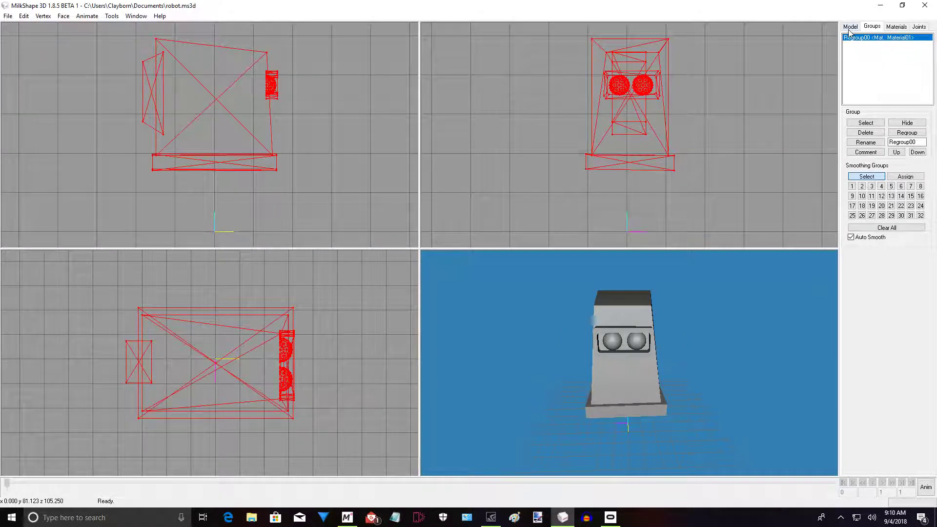
click(850, 27)
click(907, 46)
drag(655, 49, 651, 118)
drag(658, 444, 695, 391)
- Start an ASE export of the body, choose Body.ase in the Modeling stuff folder, and cancel without saving
click(11, 16)
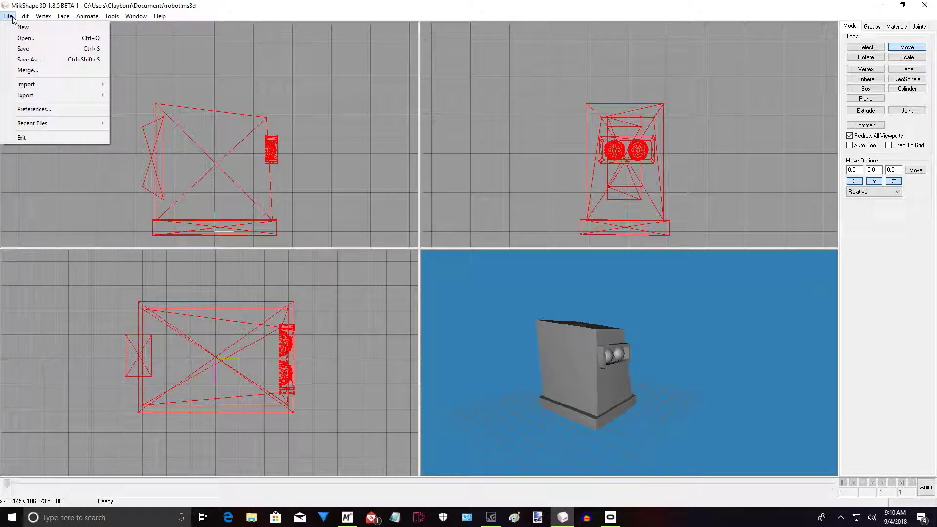
mouse_move(29, 95)
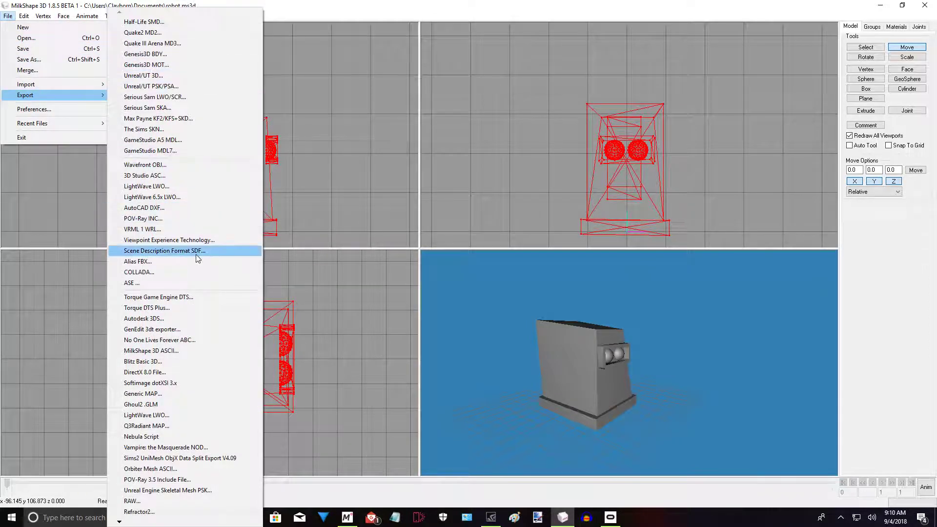
click(180, 283)
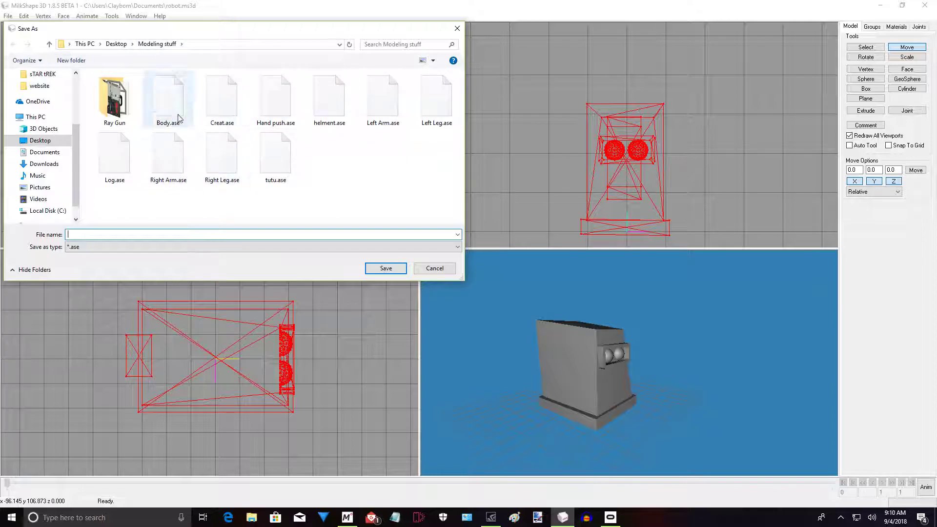
click(174, 106)
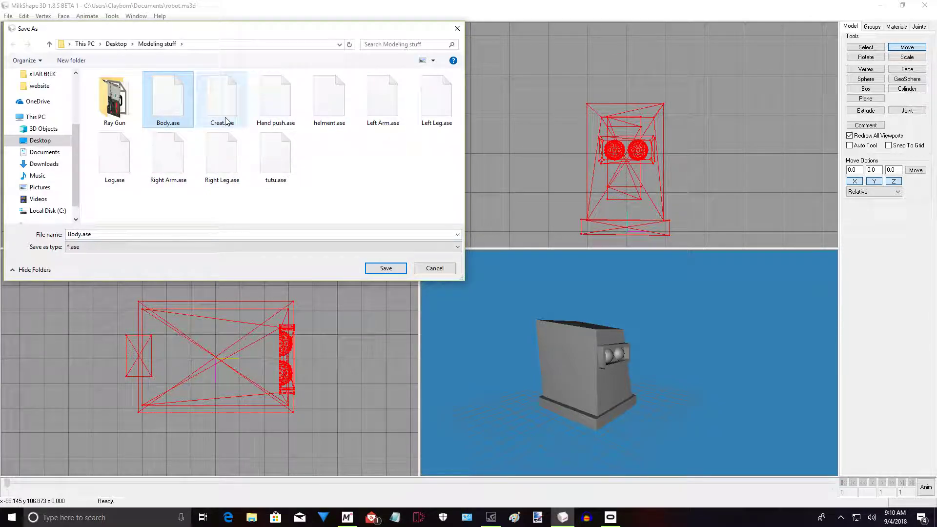
click(433, 269)
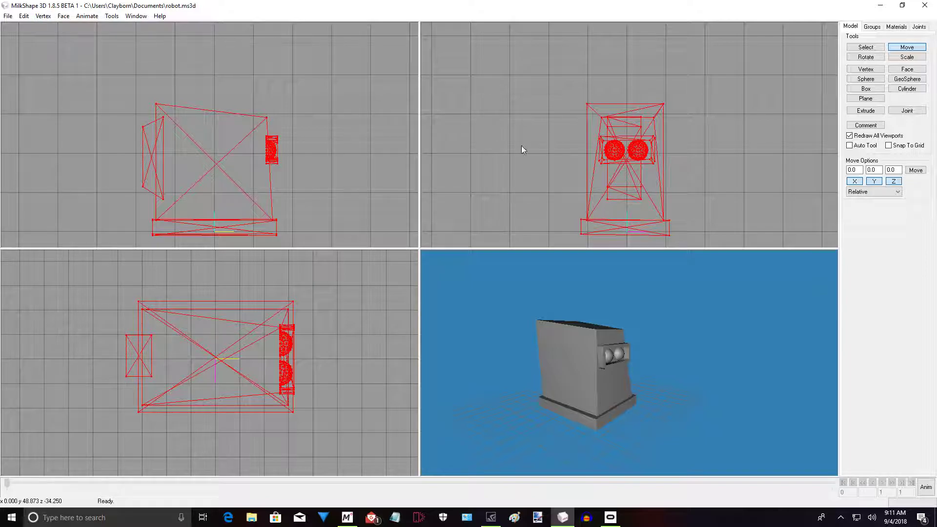
- Undo the body's move and selection and the deletion of the arms and legs
click(23, 15)
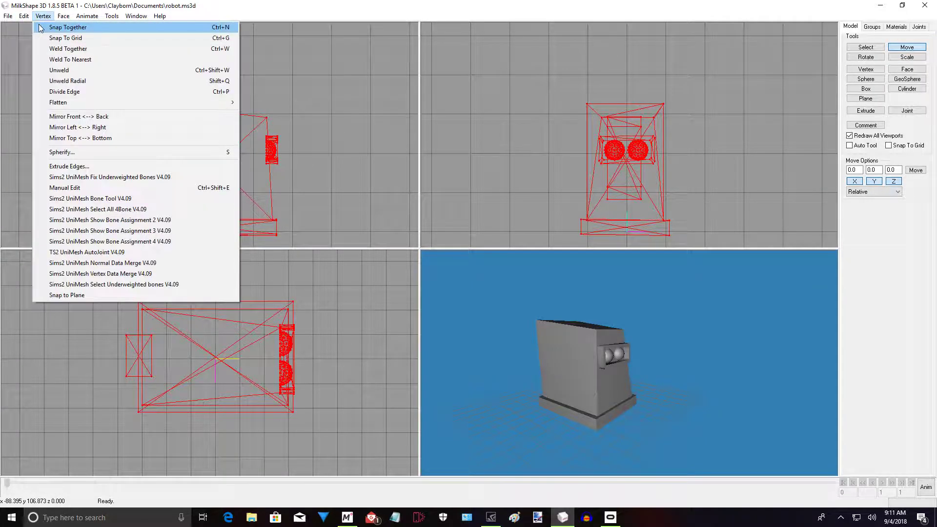
click(39, 28)
click(24, 15)
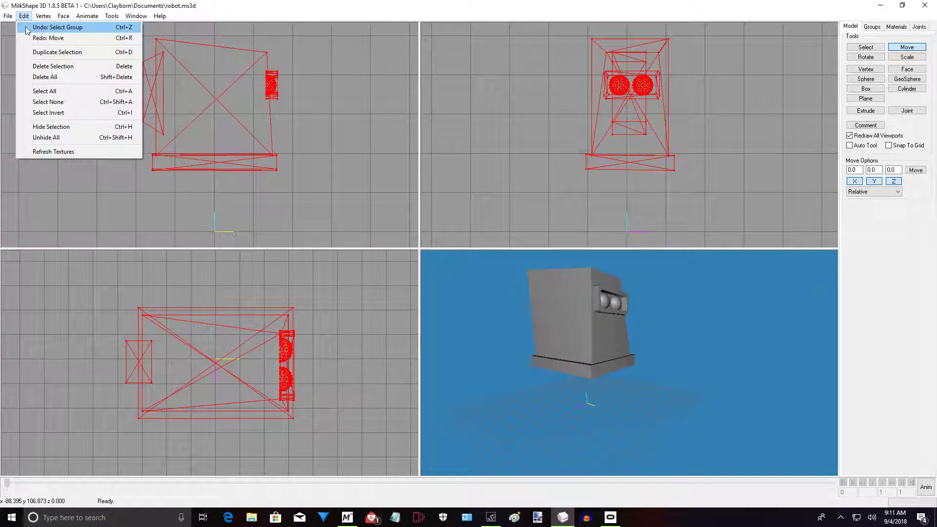
click(26, 28)
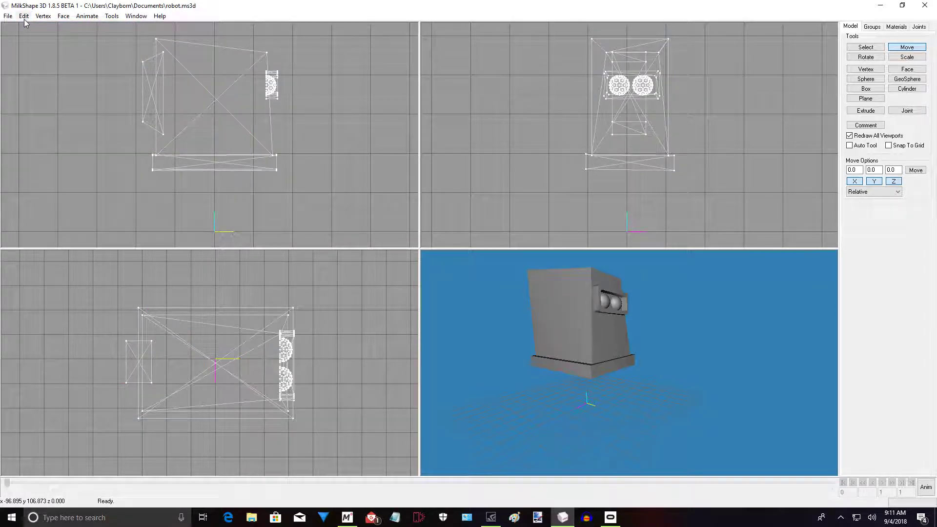
click(24, 16)
click(27, 26)
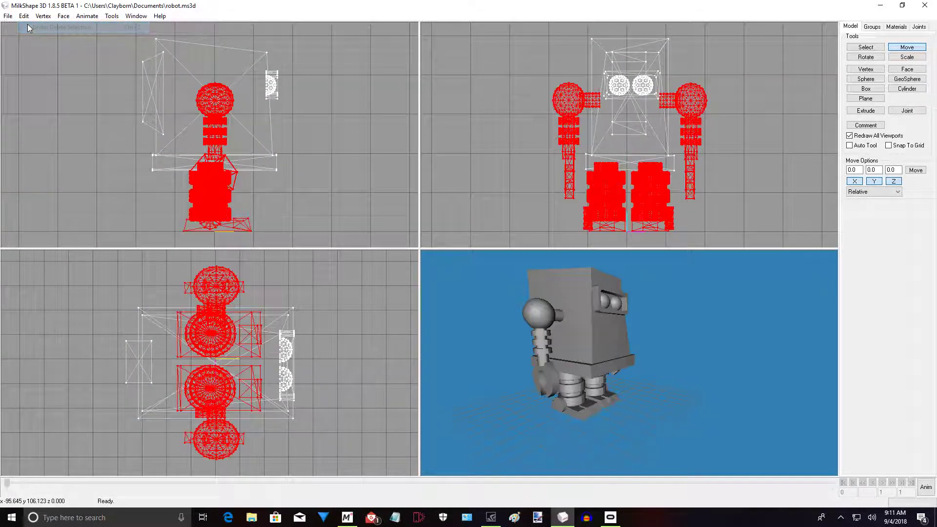
- Deselect the leg groups Regroup02 and Regroup03 and the arm group Regroup11, keeping only the Duplicate24 arm selected
click(871, 27)
click(867, 63)
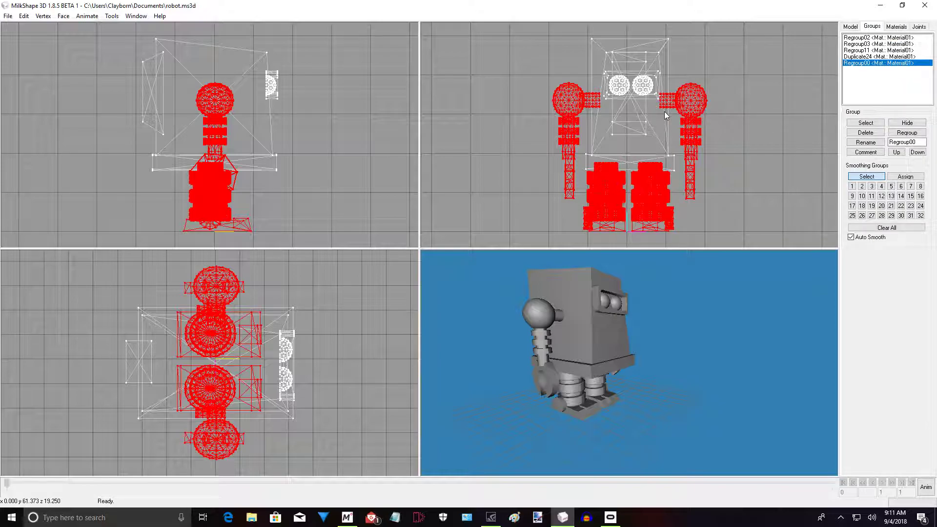
click(878, 39)
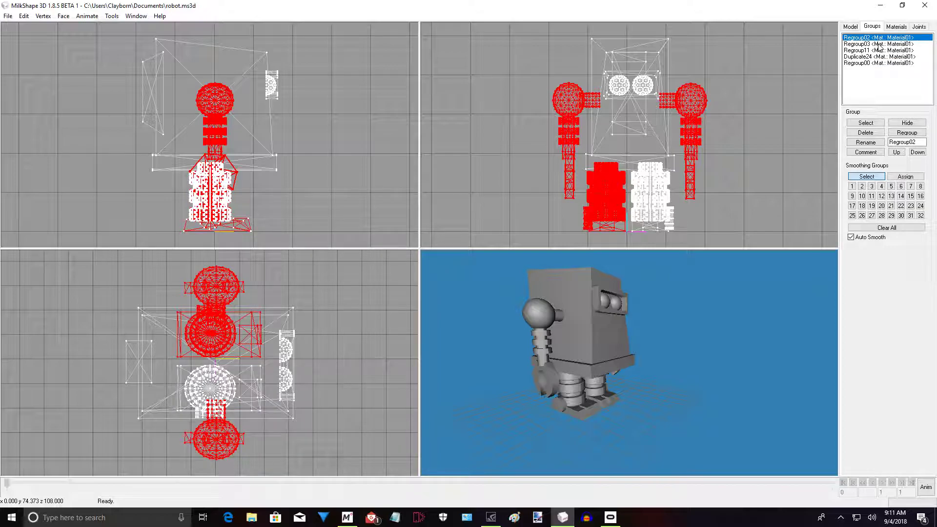
click(879, 44)
click(879, 51)
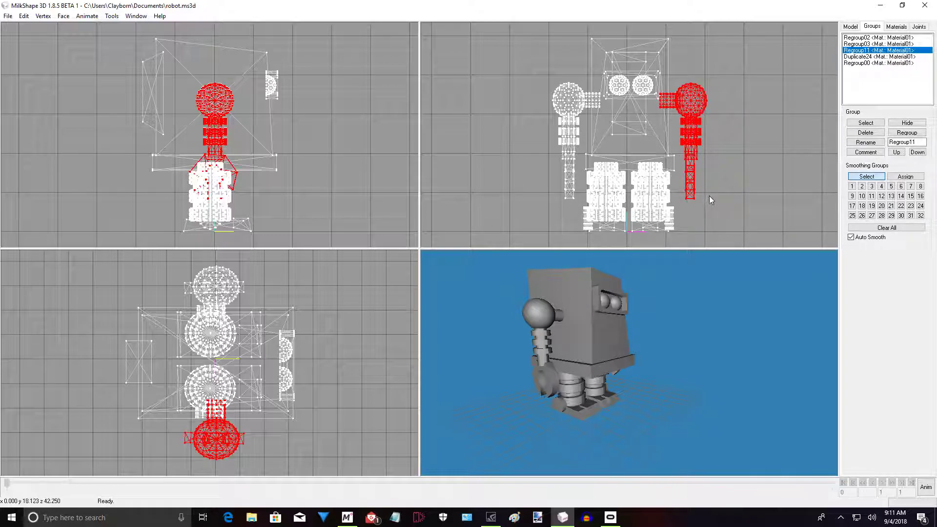
- Switch to Muvizu and import Body.ase from the Modeling stuff folder without ID textures, alpha mapping or ambient occlusion, and with single-sided facing
click(880, 6)
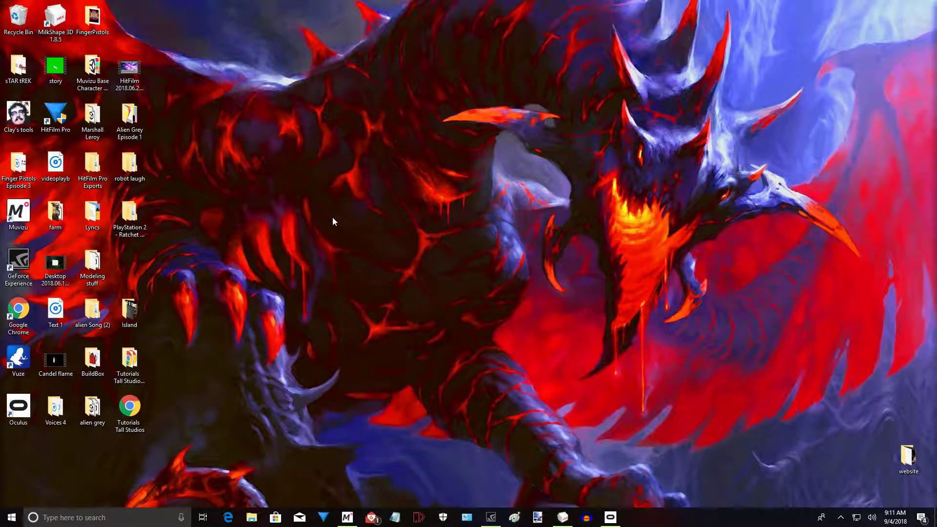
click(347, 517)
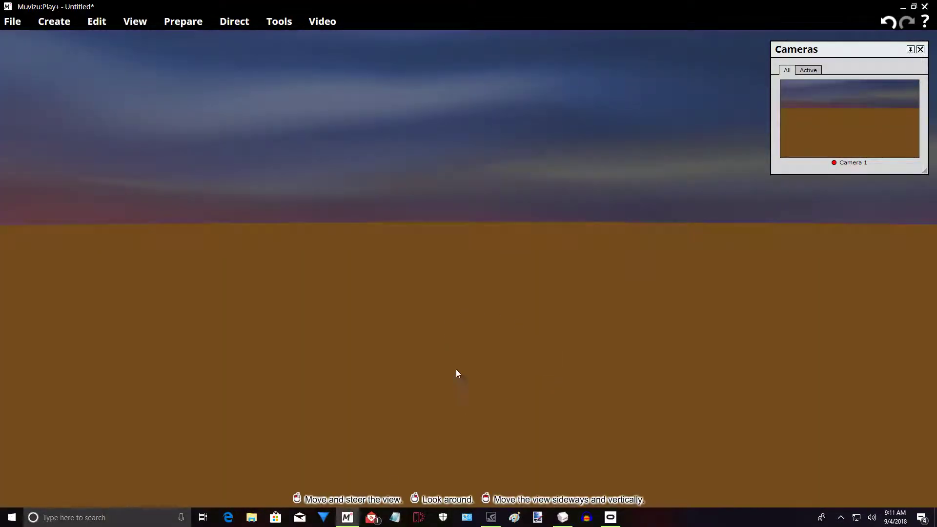
drag(449, 361, 499, 343)
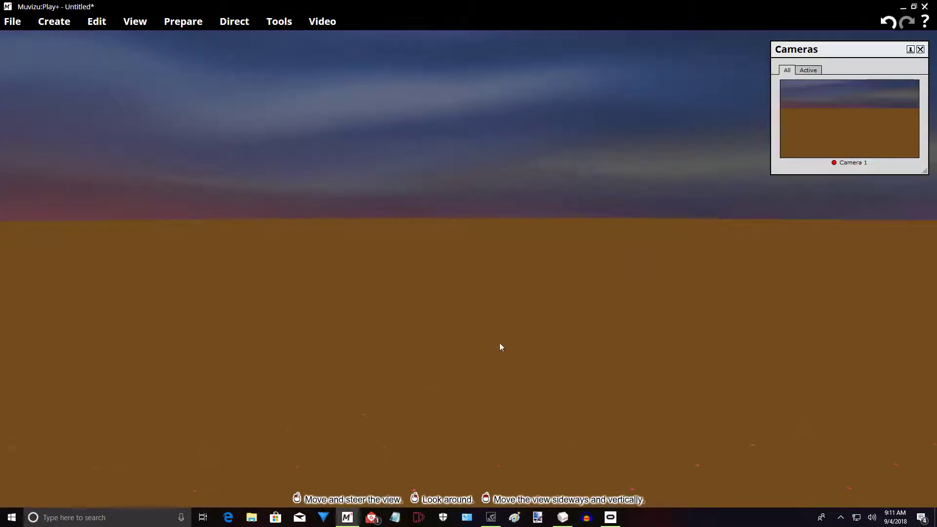
click(44, 23)
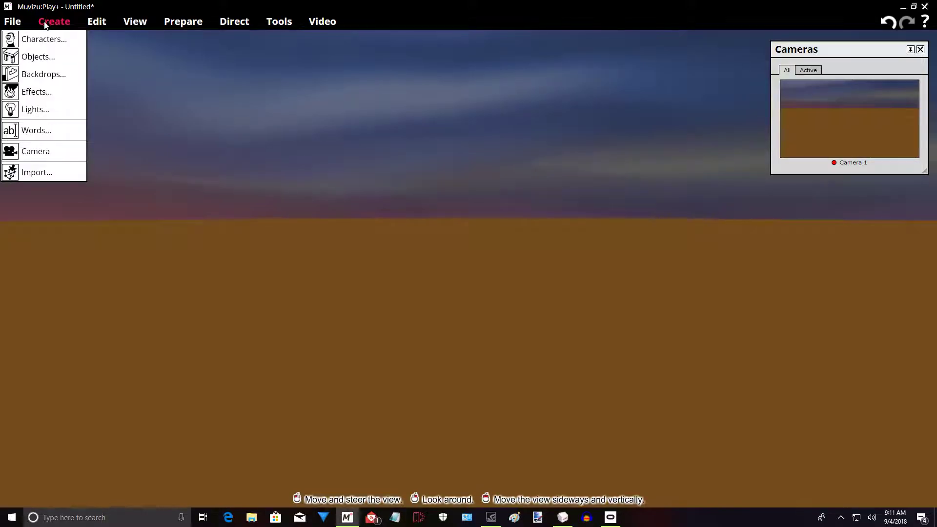
click(52, 166)
click(366, 127)
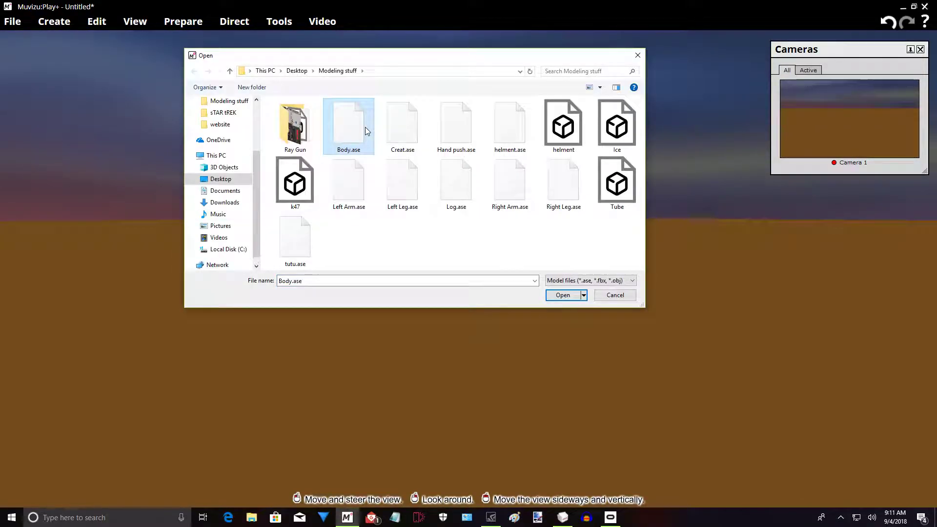
click(561, 295)
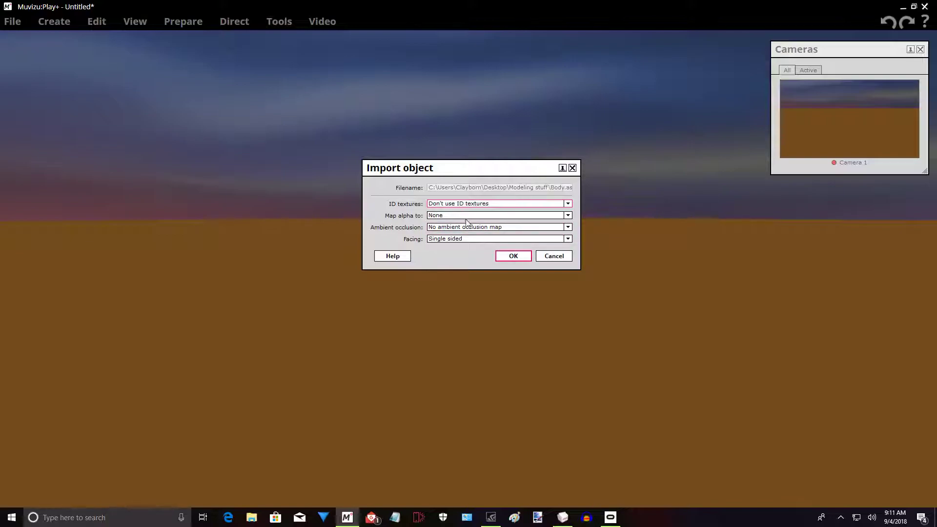
click(520, 258)
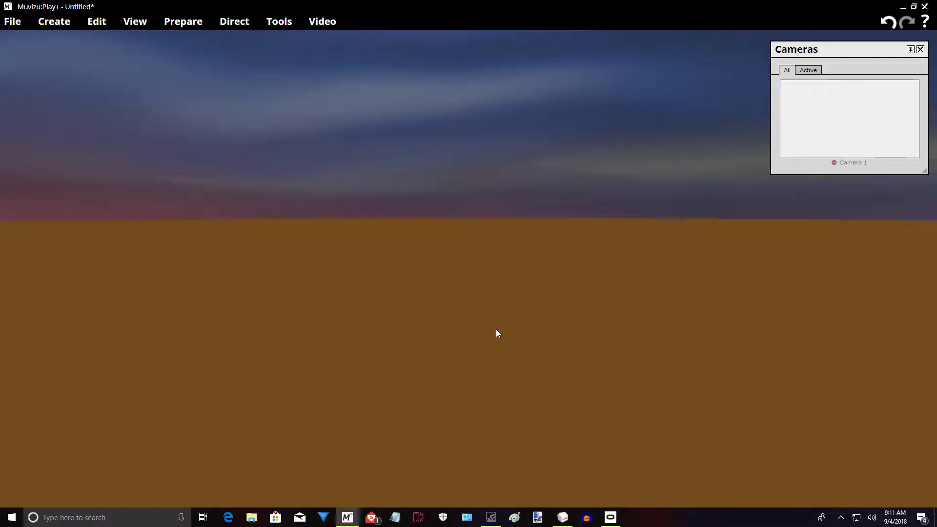
- Shift the imported body slightly sideways in the scene
right_drag(531, 219, 512, 218)
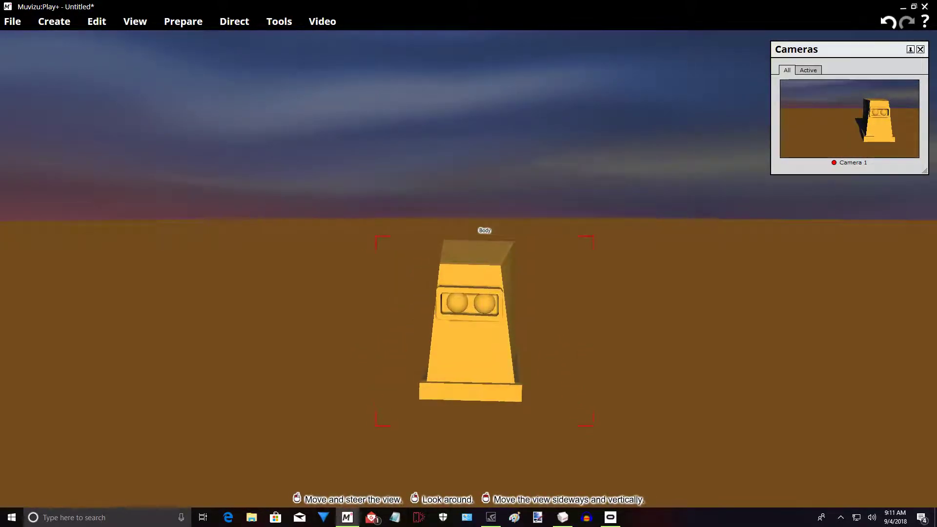
middle_drag(531, 219, 534, 244)
drag(439, 244, 468, 246)
right_click(456, 244)
click(455, 244)
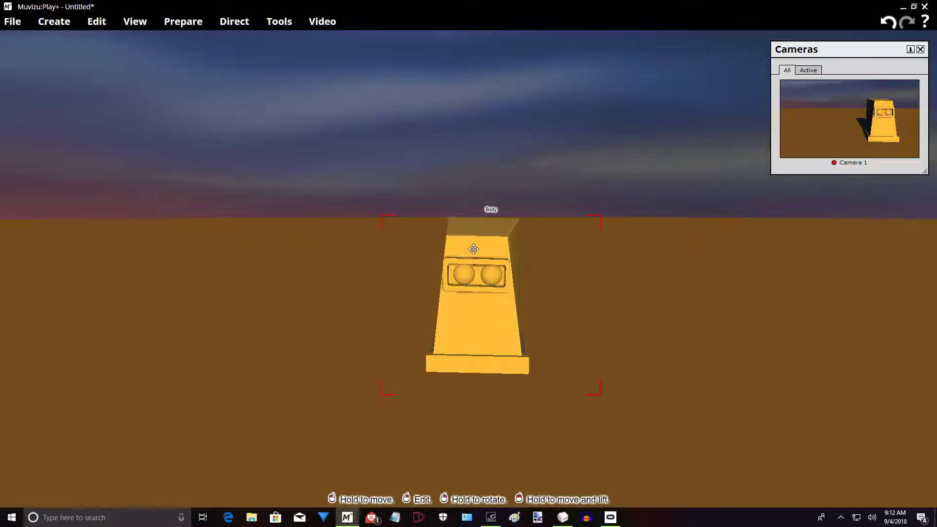
- Set the Body object's movement animation to Key framed and switch to directing its movement
right_click(477, 247)
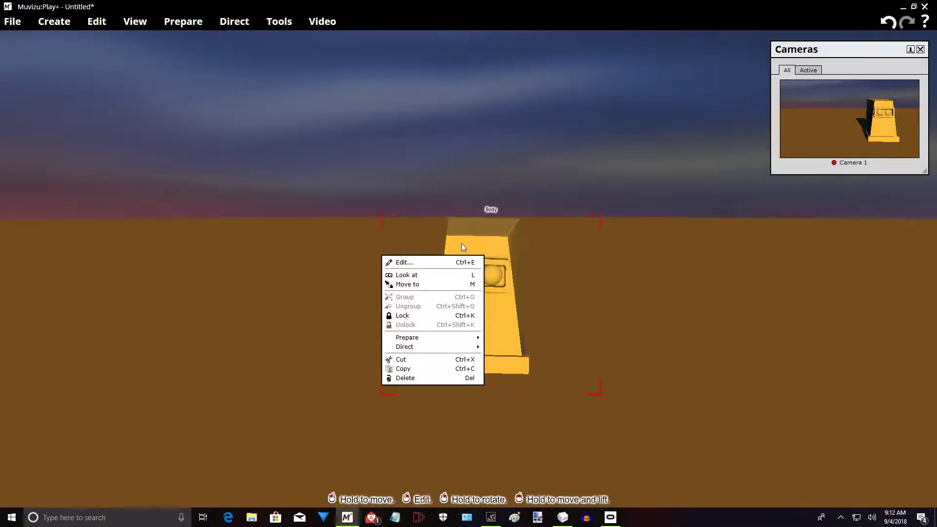
mouse_move(414, 347)
click(365, 351)
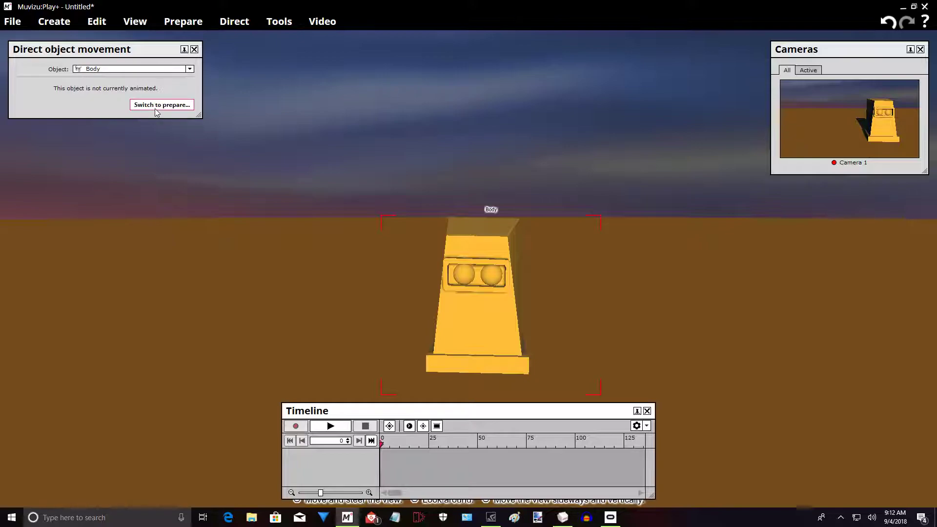
click(156, 105)
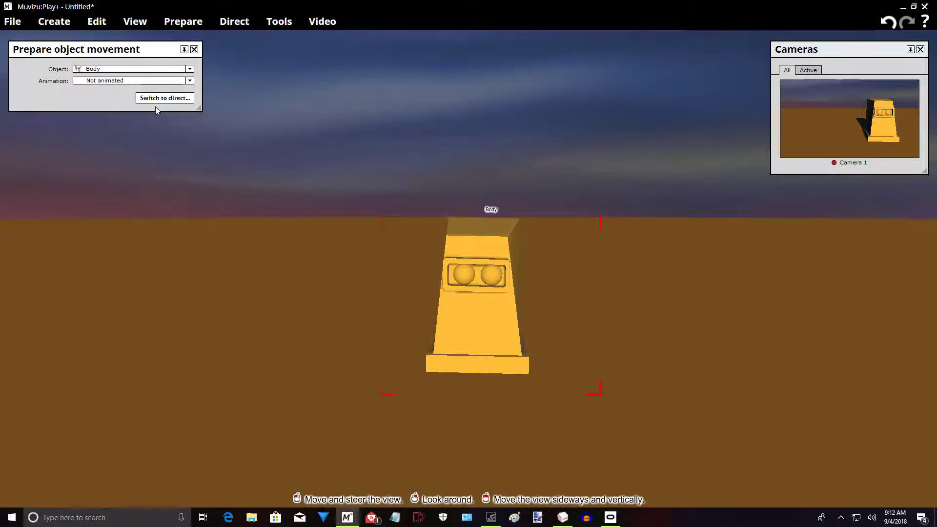
click(190, 81)
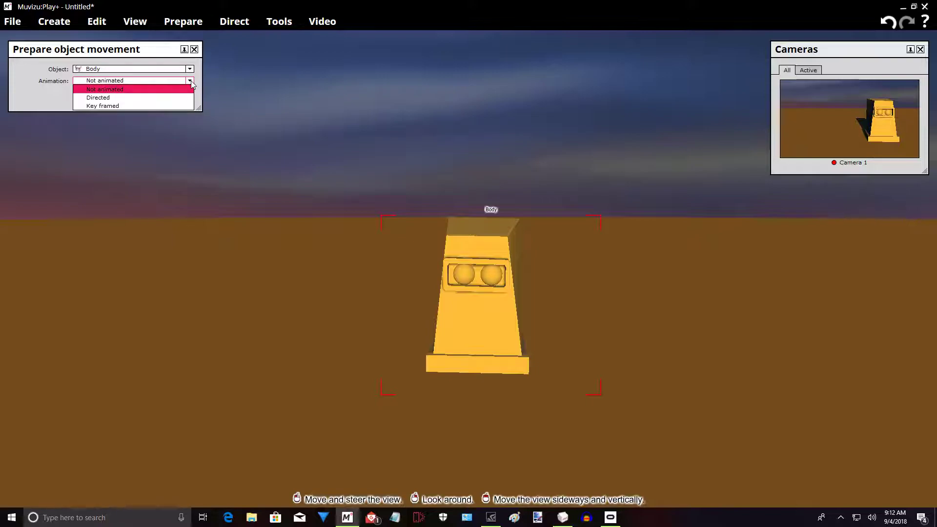
click(162, 107)
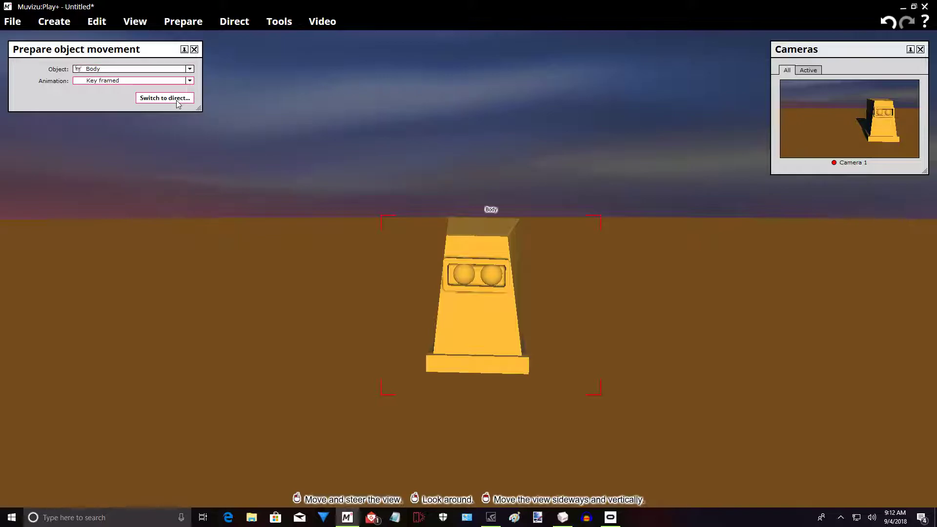
click(178, 101)
- Reposition and enlarge the timeline, and add a movement key frame for Body at frame 0
drag(493, 412, 489, 80)
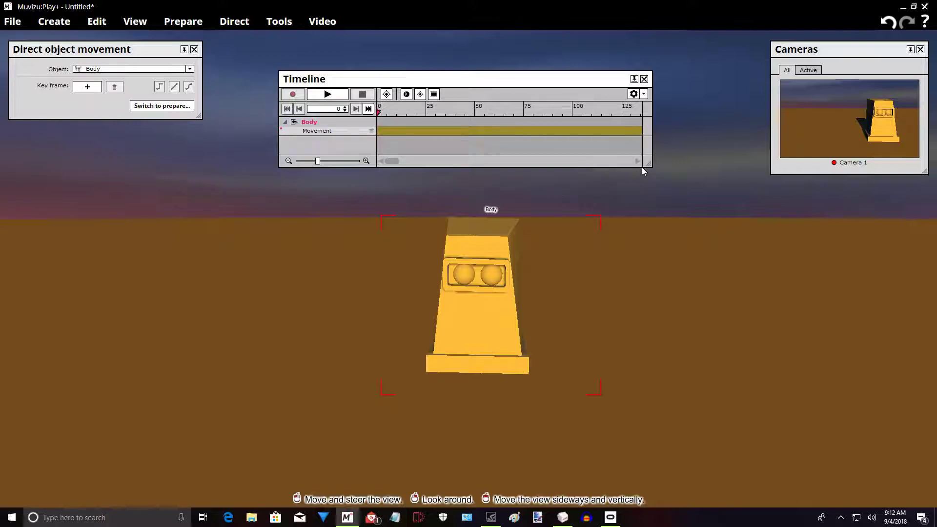
drag(647, 167, 705, 198)
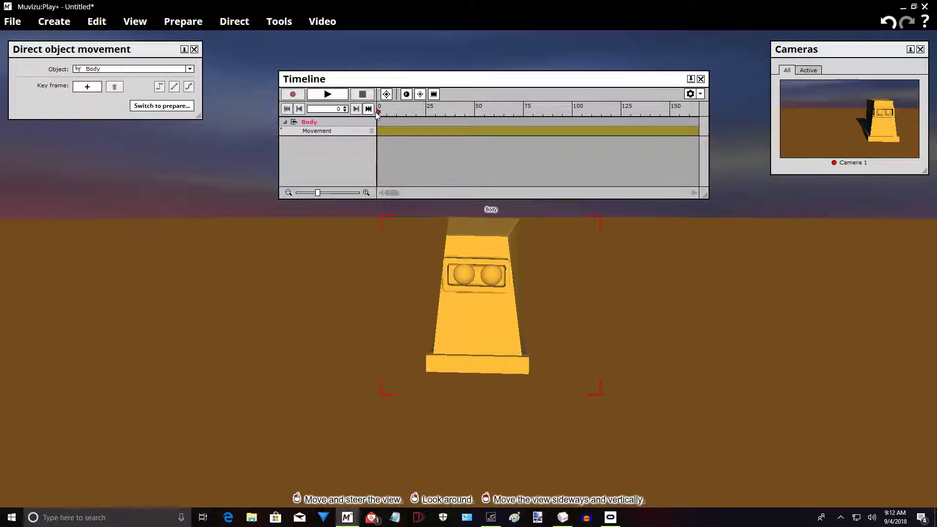
mouse_move(380, 112)
mouse_down()
mouse_move(494, 113)
mouse_move(404, 112)
mouse_move(451, 112)
mouse_move(369, 127)
mouse_up()
click(89, 90)
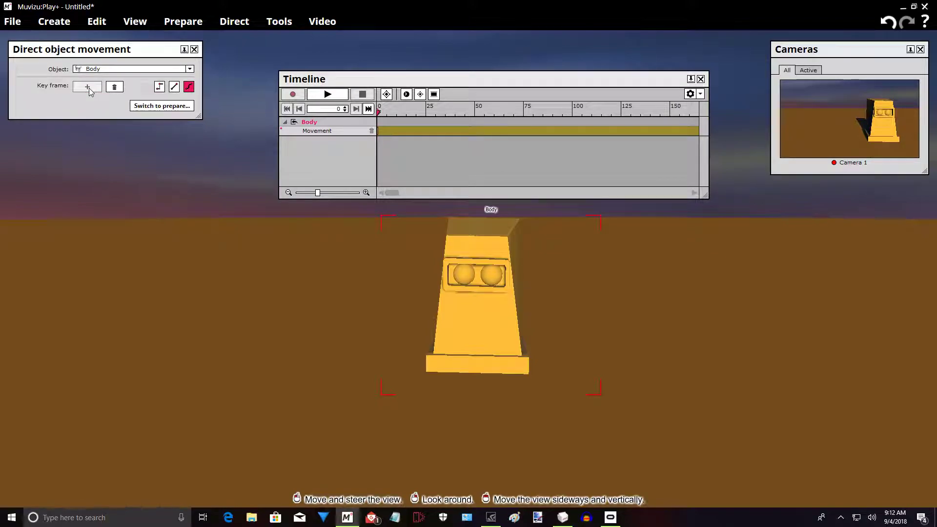
- Raise the body above the ground to leave room for the legs, with the timeline moved clear of it
drag(475, 312, 476, 239)
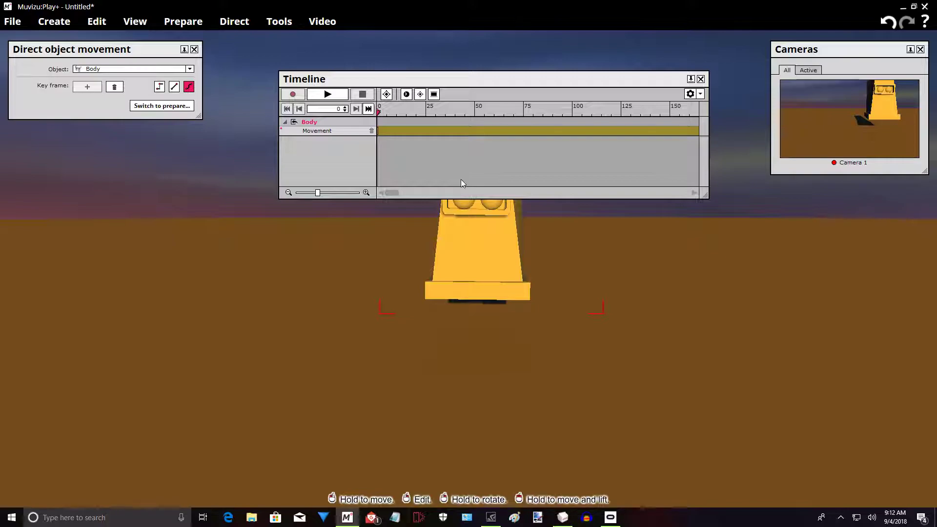
drag(569, 78, 922, 190)
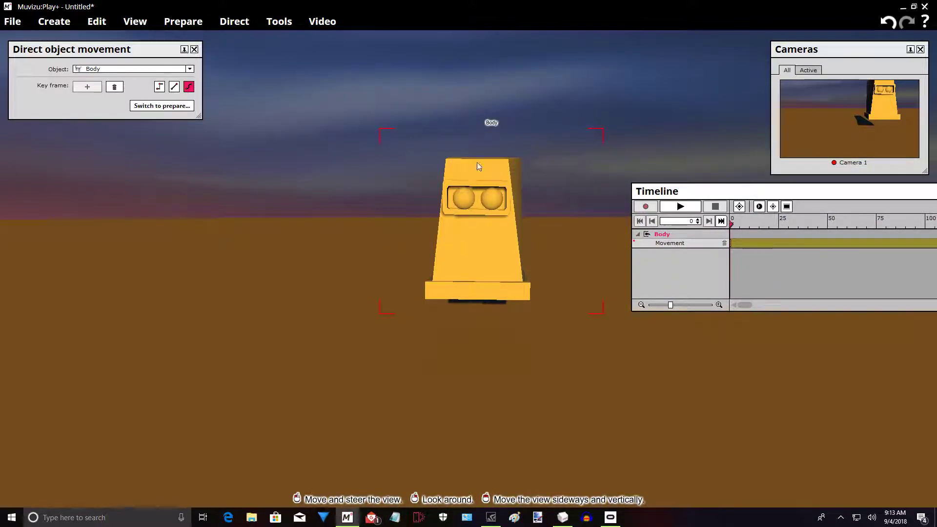
drag(470, 171, 469, 161)
drag(709, 191, 267, 333)
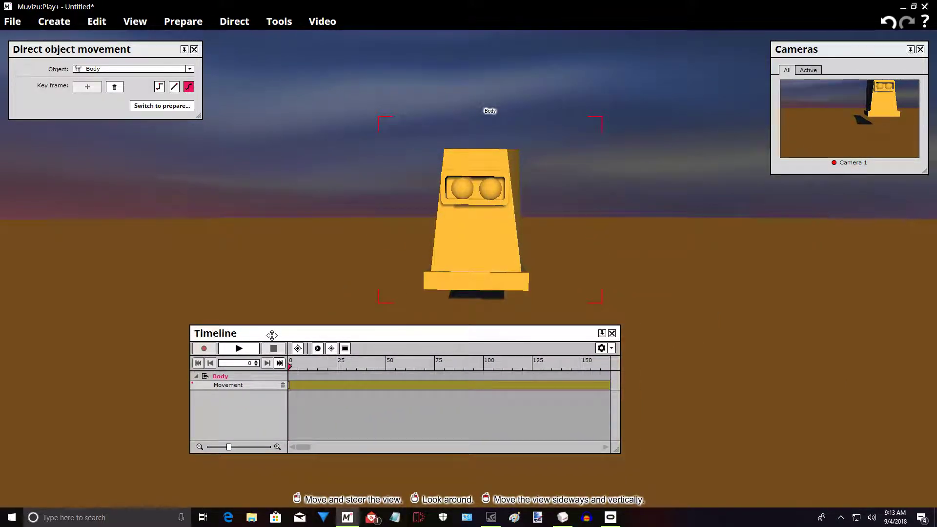
- Import Left Leg.ase with the default import options, place it below one side of the body and turn its foot forward
click(66, 26)
click(28, 175)
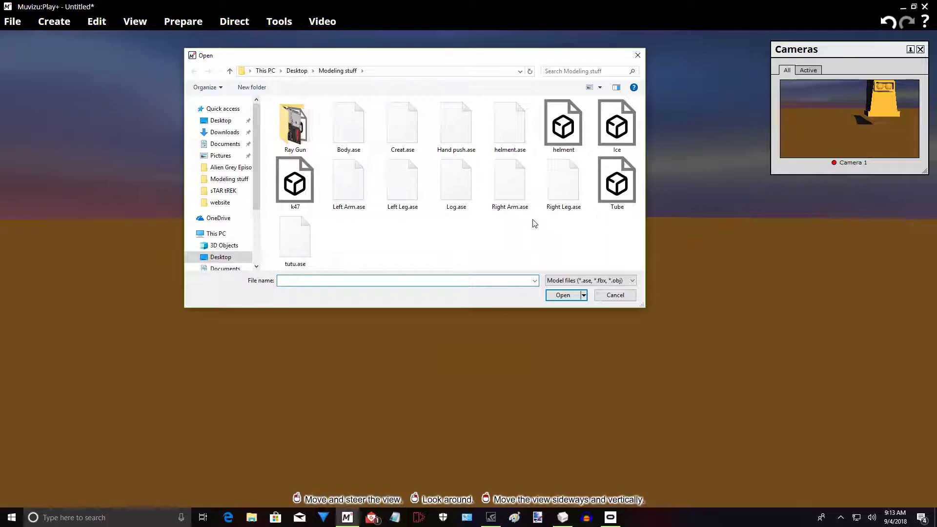
click(403, 191)
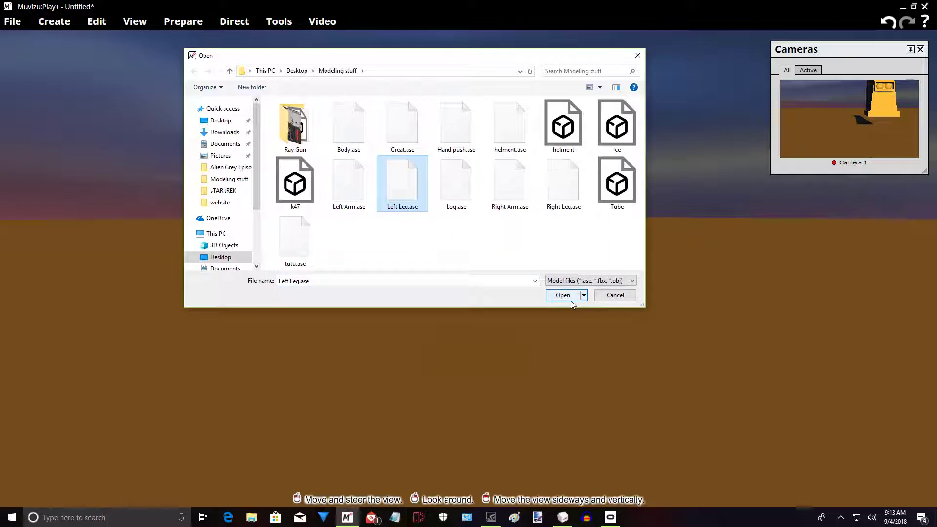
click(570, 297)
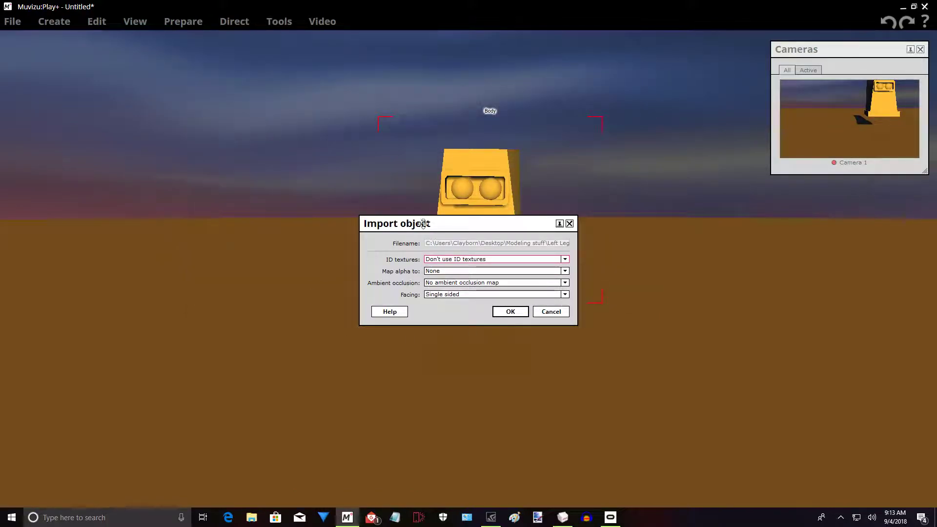
click(518, 309)
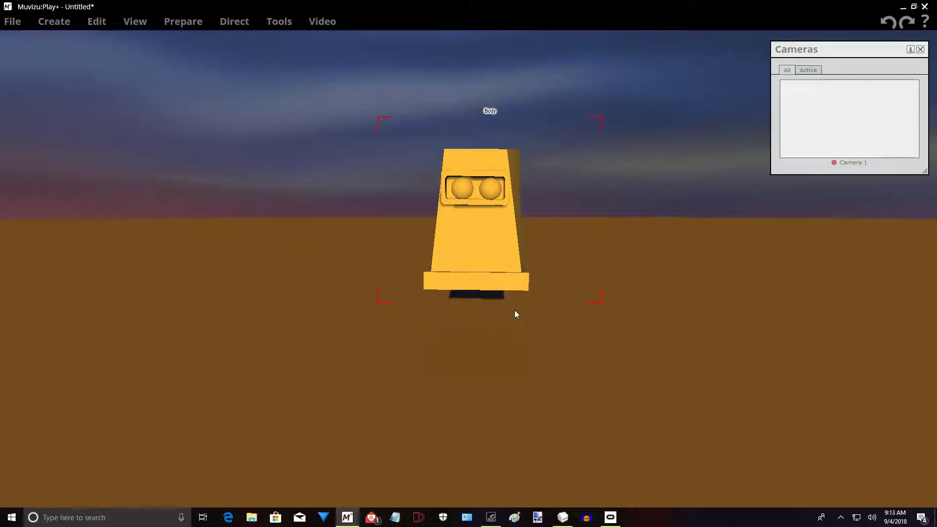
drag(479, 299, 519, 331)
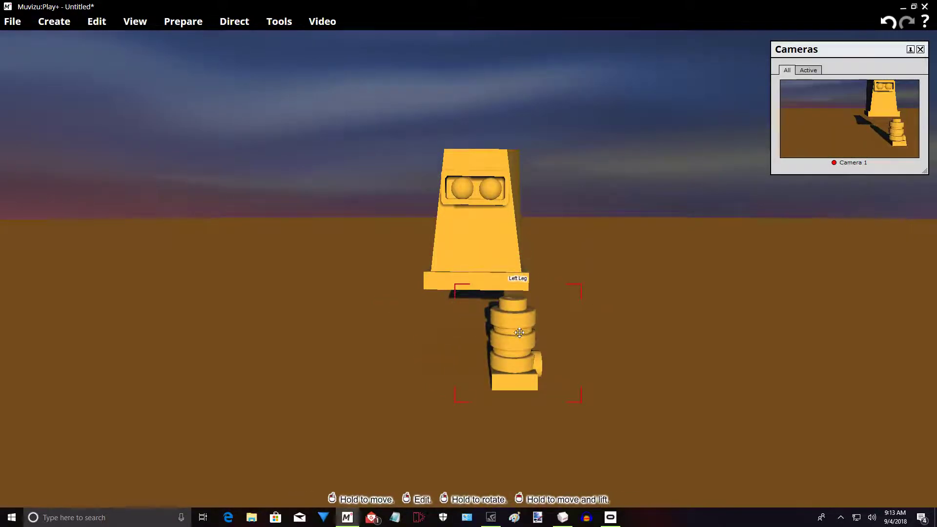
right_drag(504, 337, 561, 337)
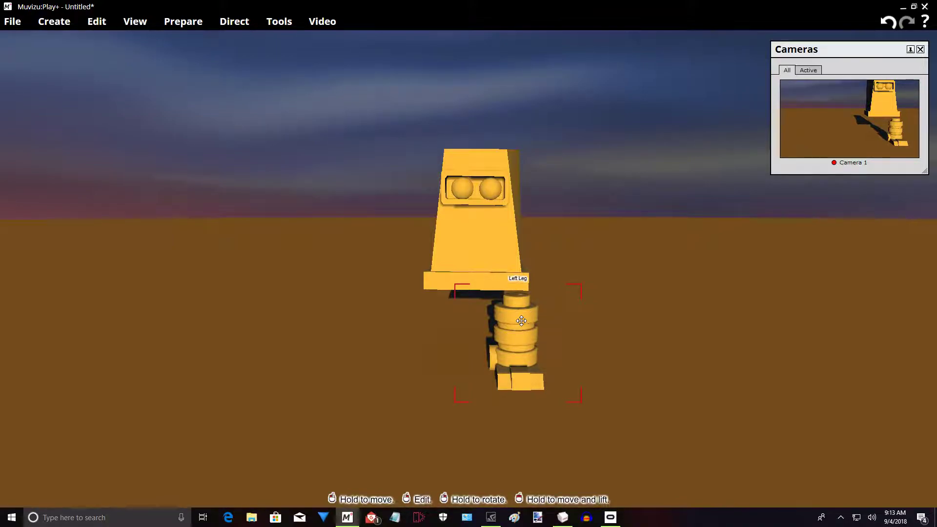
- Set the Left Leg object's movement animation to Key framed and switch to directing its movement
right_click(521, 320)
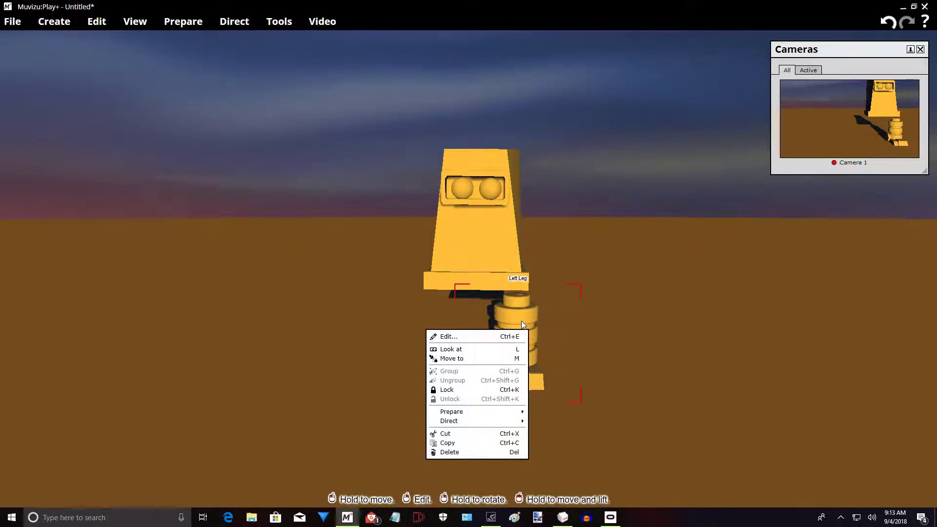
mouse_move(480, 423)
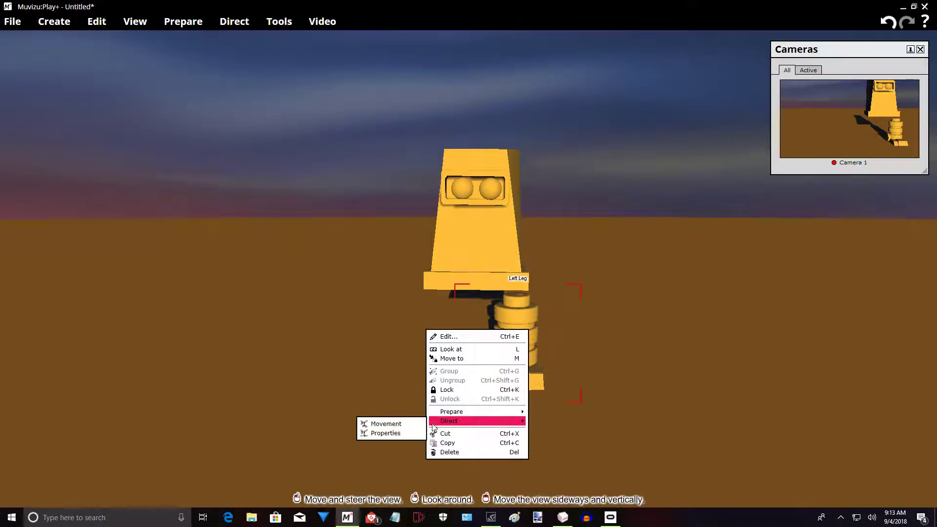
click(386, 423)
click(165, 106)
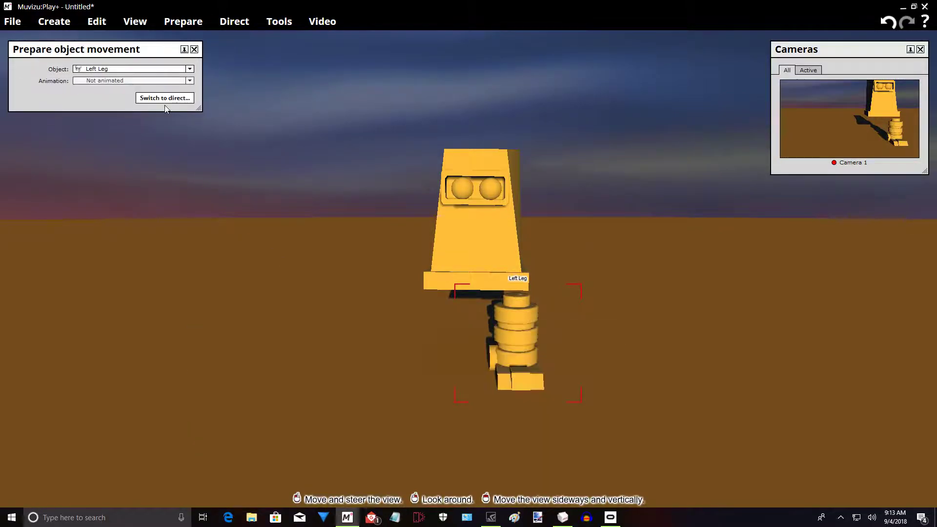
click(190, 81)
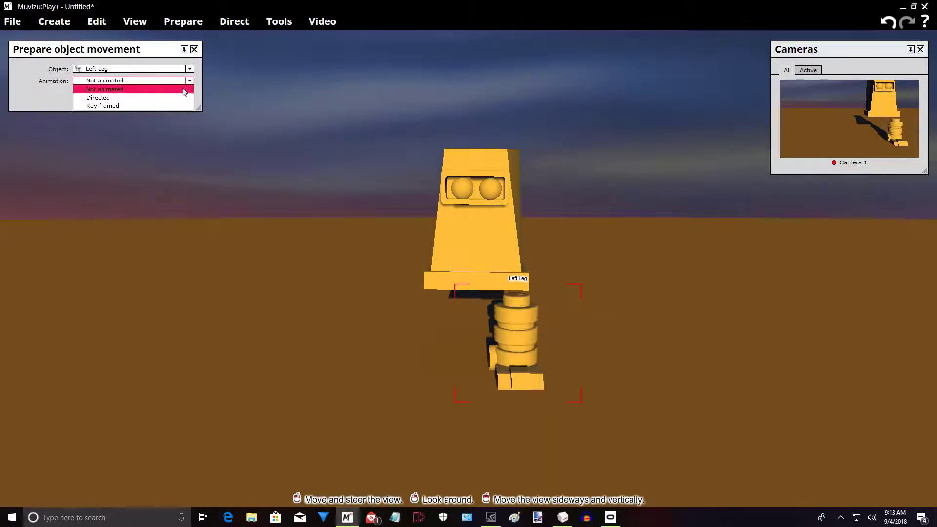
click(172, 107)
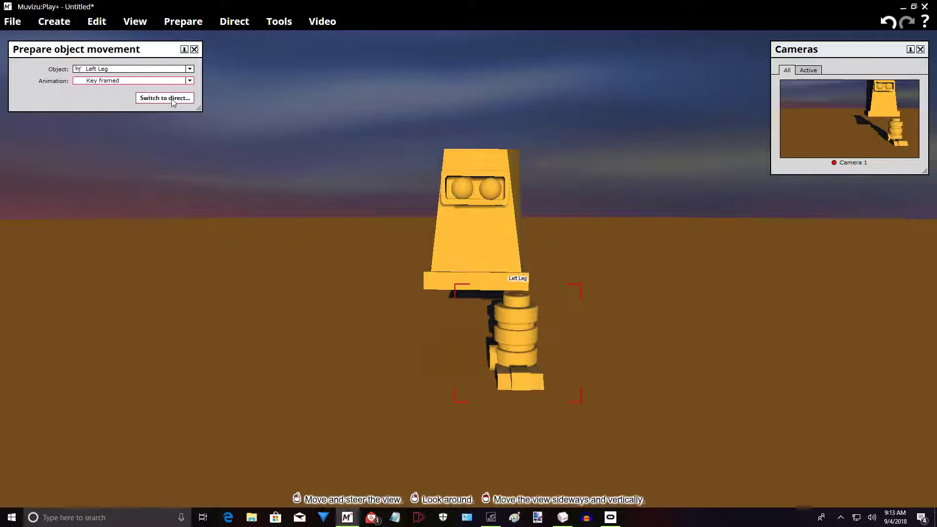
click(171, 98)
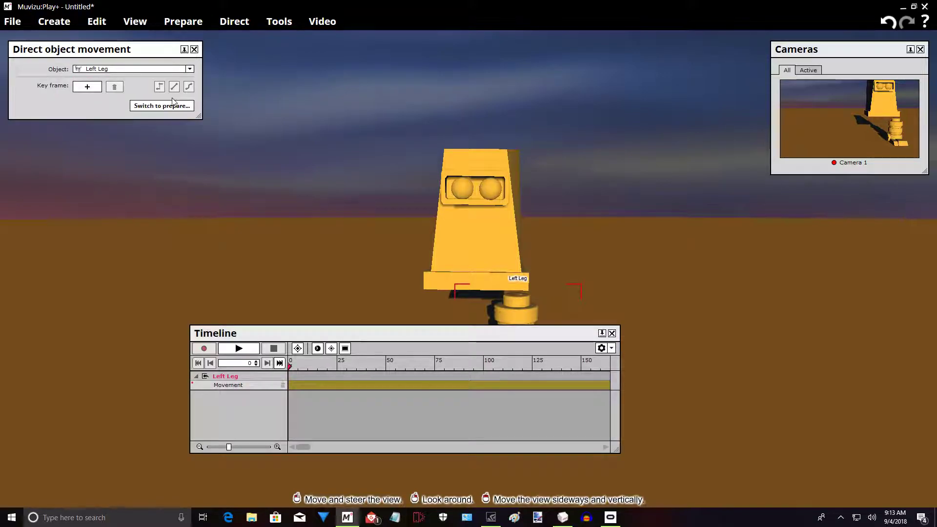
- Shift the timeline off the leg, add a movement key frame for Left Leg at frame 0, and close the movement window
drag(318, 333, 163, 213)
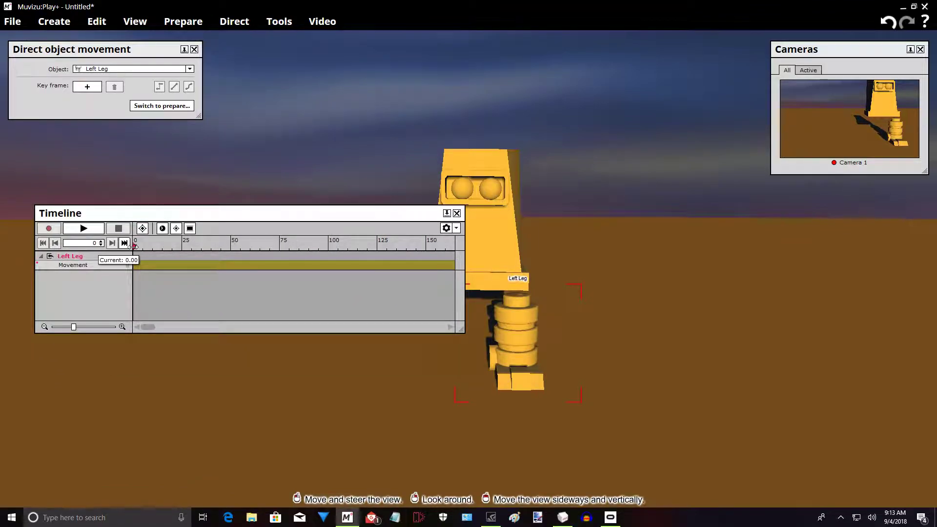
click(84, 88)
click(85, 88)
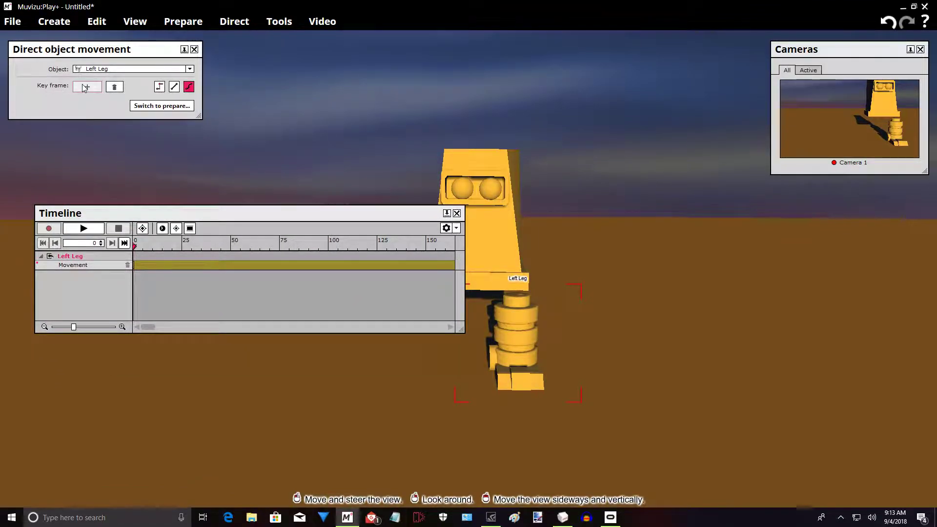
click(194, 49)
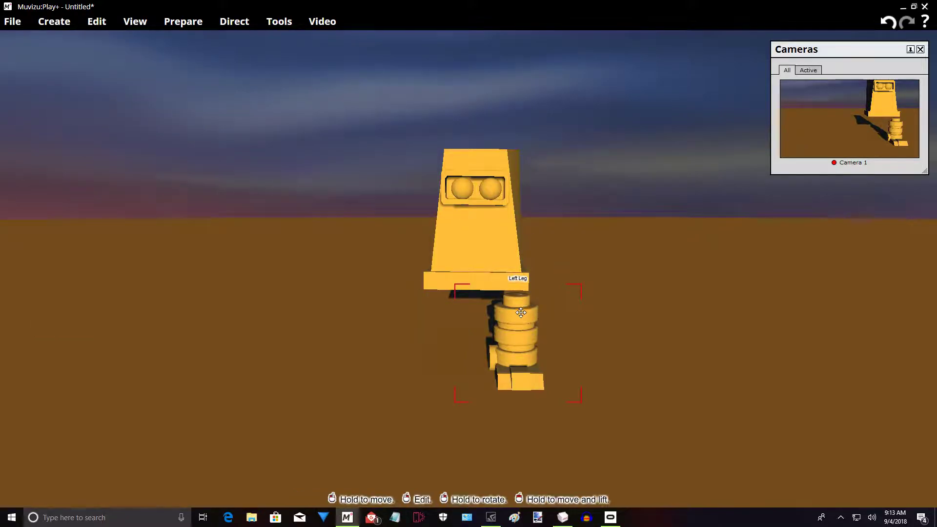
- Position the left leg underneath its side of the body, checking the alignment from the side and the front
drag(493, 322, 501, 320)
right_drag(594, 385, 602, 368)
right_click(403, 340)
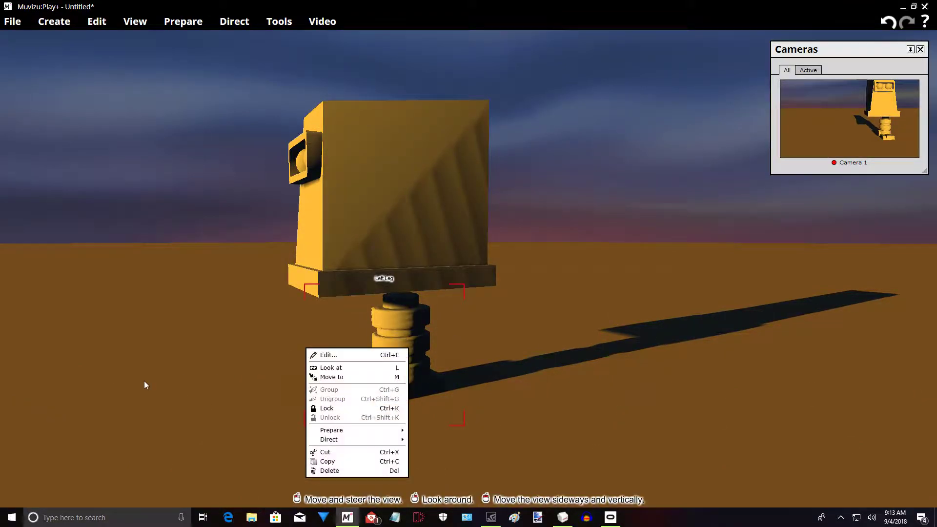
right_click(112, 385)
mouse_move(215, 355)
right_down()
mouse_move(293, 355)
mouse_move(215, 355)
right_up()
right_drag(424, 363, 414, 363)
right_drag(510, 398, 400, 410)
right_drag(444, 493, 423, 458)
scroll(423, 457, down, 1)
scroll(422, 458, down, 2)
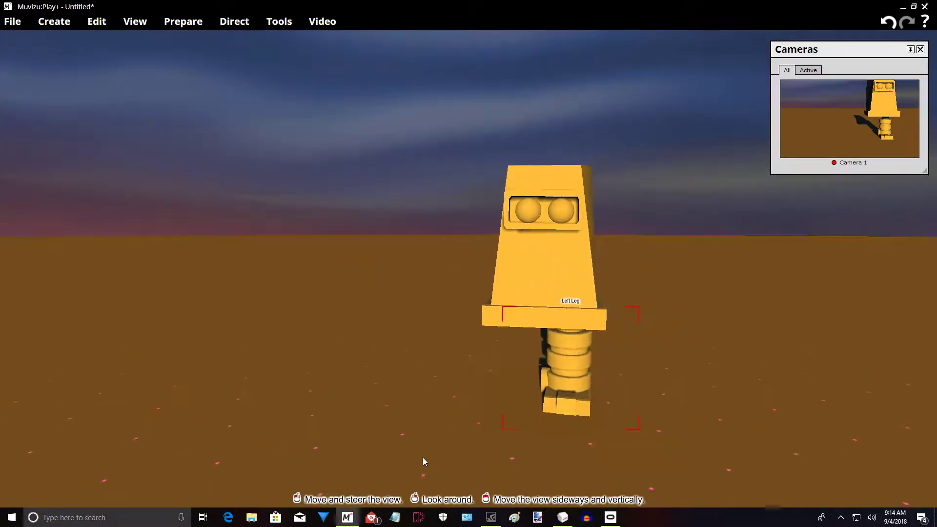
right_drag(332, 273, 320, 259)
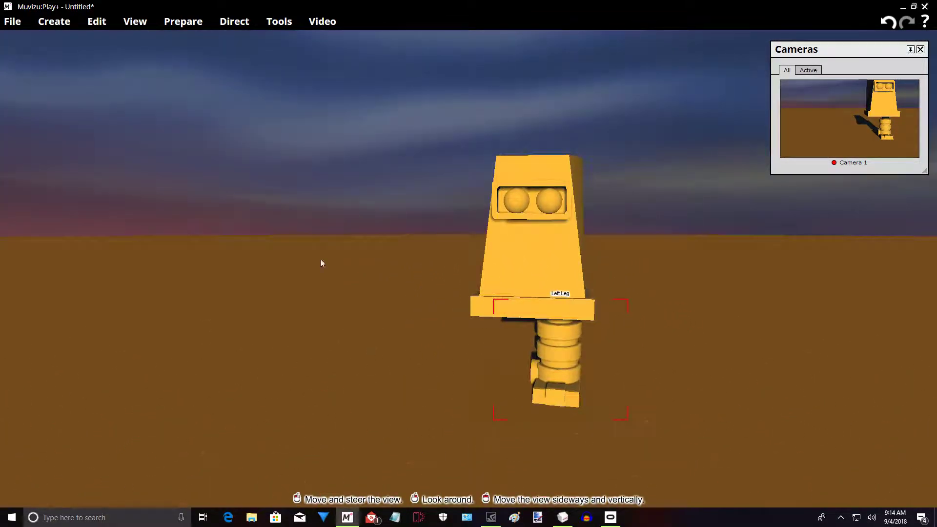
- Import Right Leg.ase with the default import options, place it in front of the body and turn its foot forward
click(48, 23)
click(64, 174)
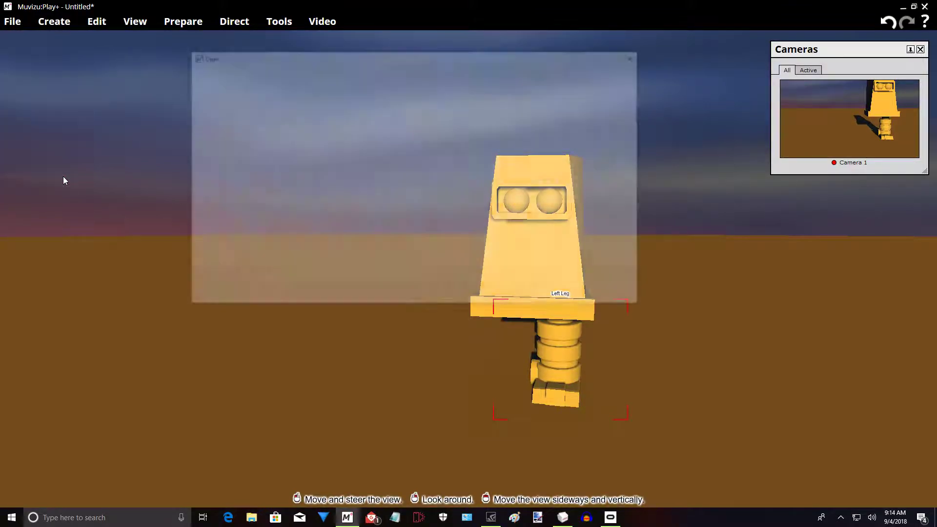
click(561, 207)
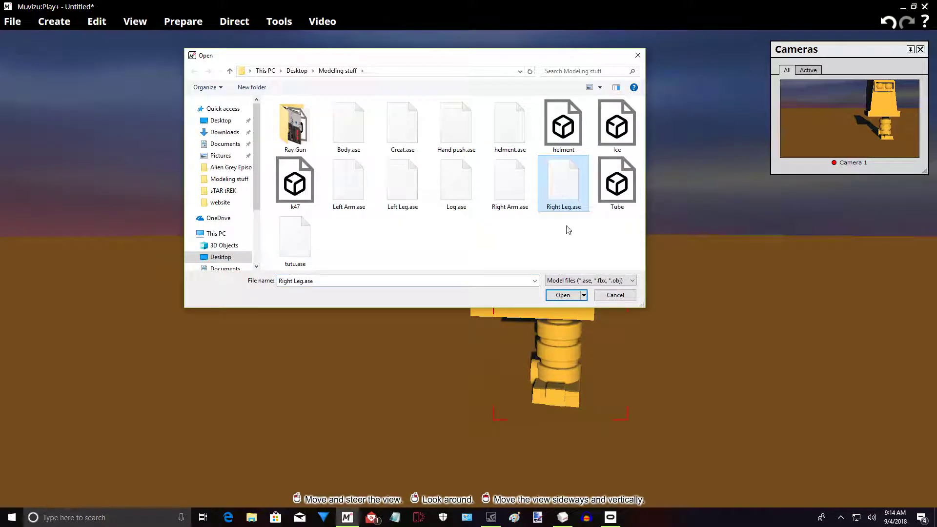
click(562, 295)
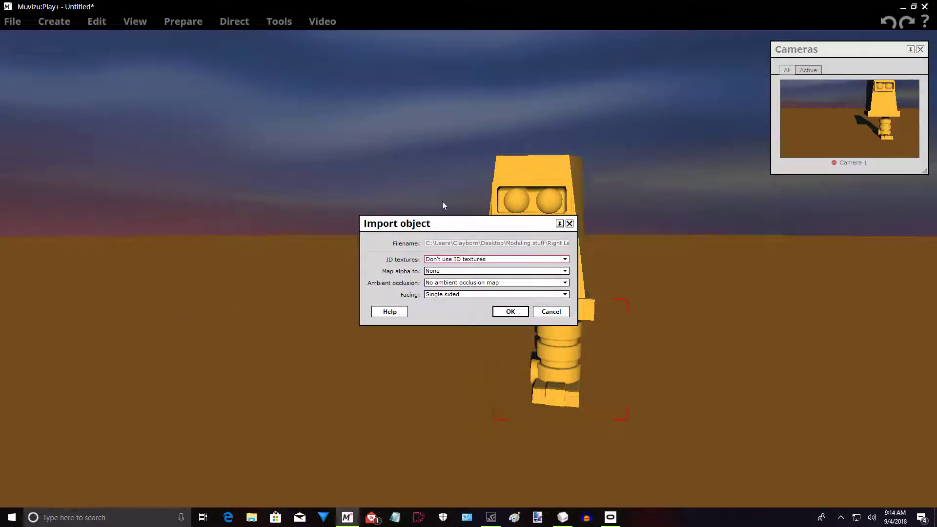
click(518, 312)
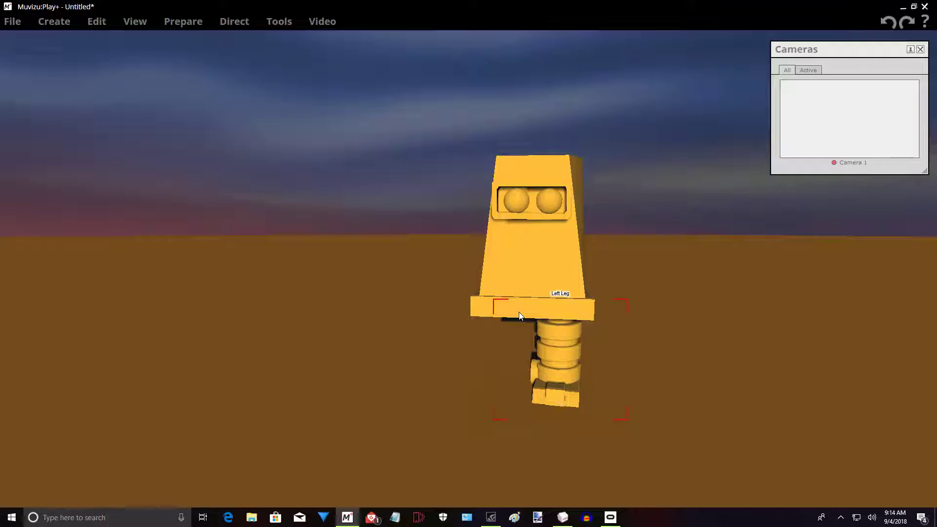
drag(452, 301, 406, 364)
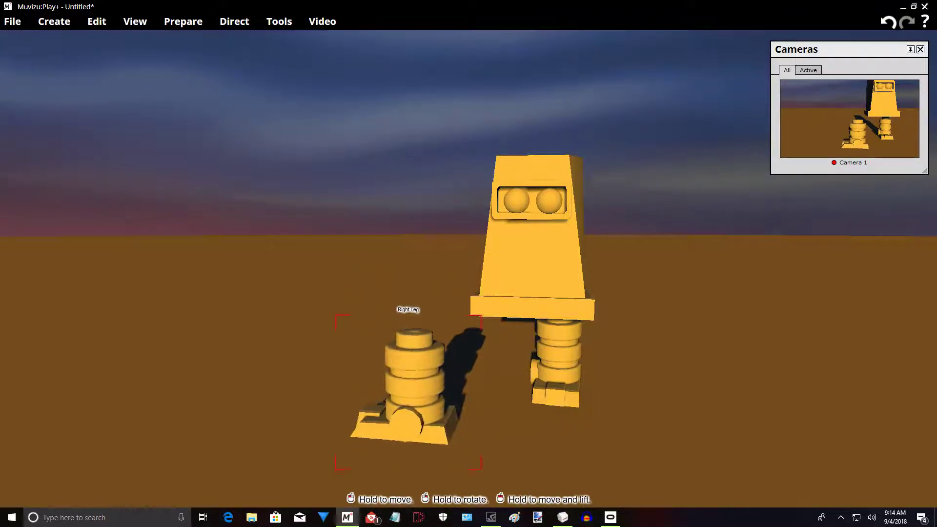
right_drag(406, 364, 454, 364)
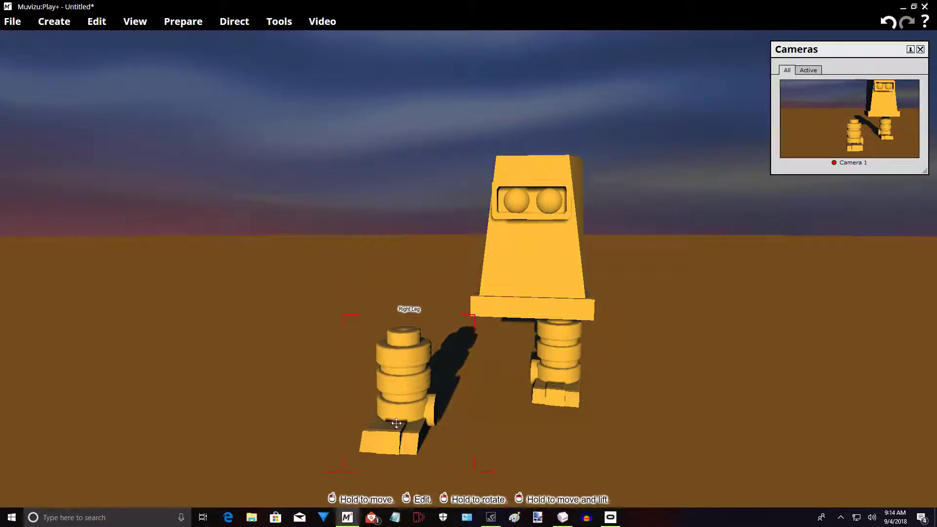
- Set the Right Leg object's movement animation to Key framed and add a movement key frame at frame 0, with the timeline moved clear
right_click(407, 362)
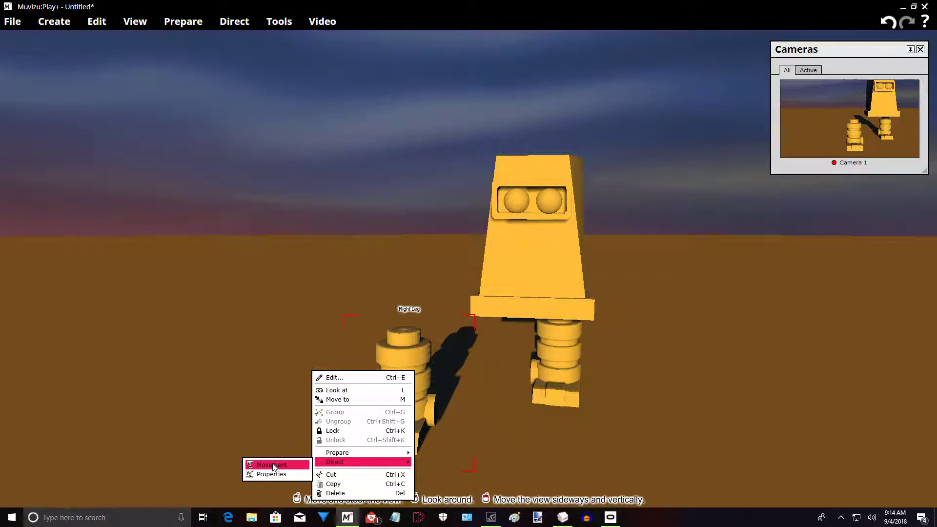
click(273, 465)
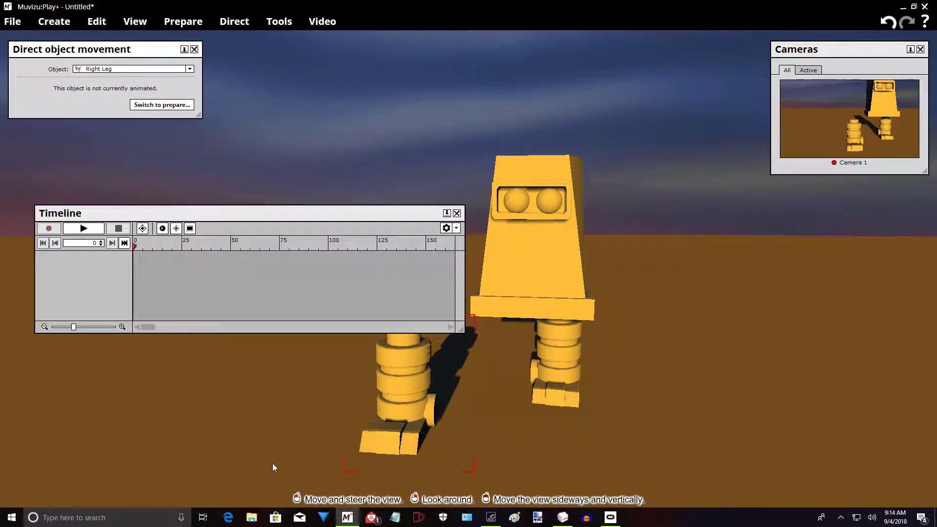
click(157, 105)
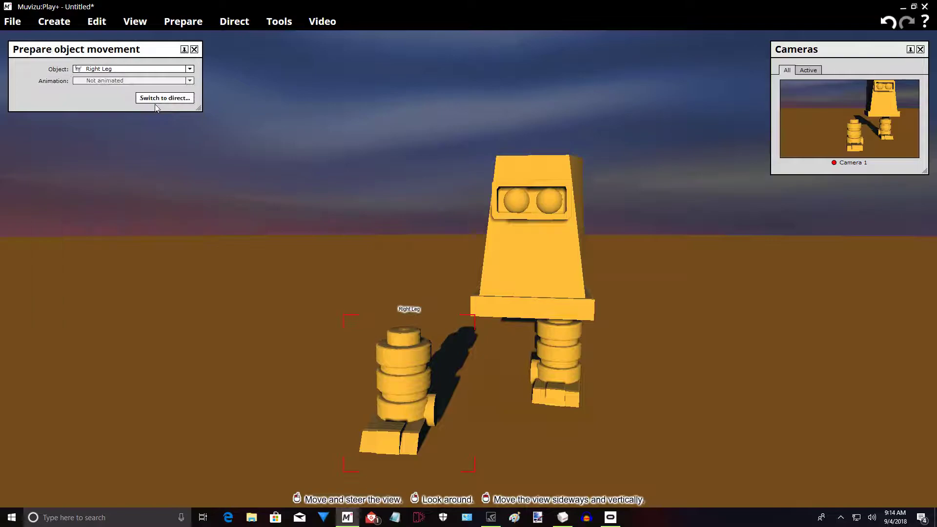
click(190, 81)
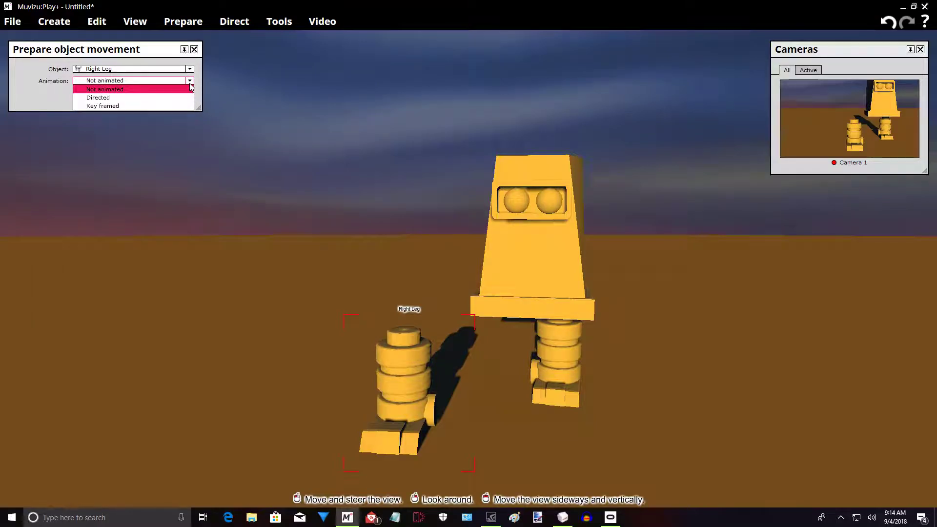
click(141, 105)
click(145, 99)
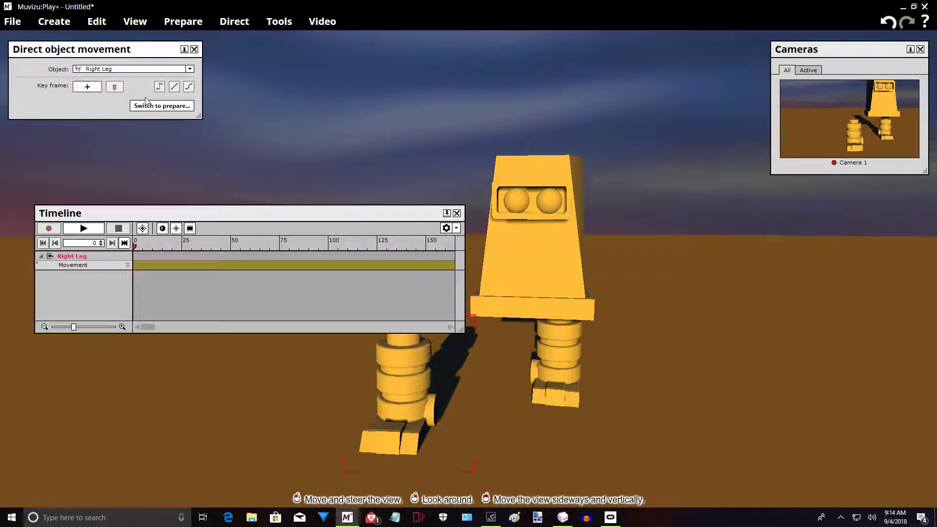
drag(205, 209, 556, 27)
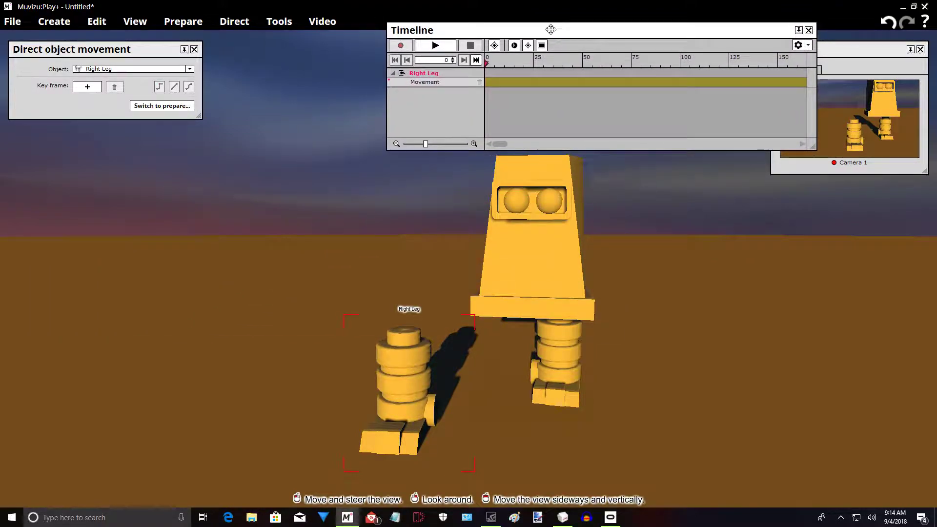
click(89, 92)
- Position the right leg under the body, level with the left leg, checking the alignment from the side
drag(400, 324, 502, 307)
mouse_move(677, 410)
right_down()
mouse_move(653, 409)
mouse_move(722, 409)
mouse_move(674, 406)
right_up()
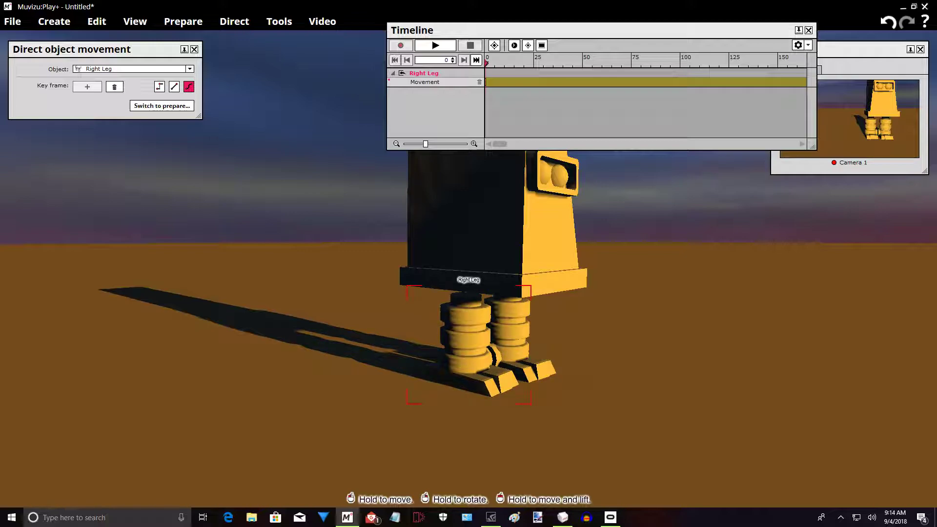
right_drag(575, 375, 634, 364)
right_drag(563, 245, 453, 234)
- Lower the body onto the tops of both legs, checking the fit from the front
click(453, 234)
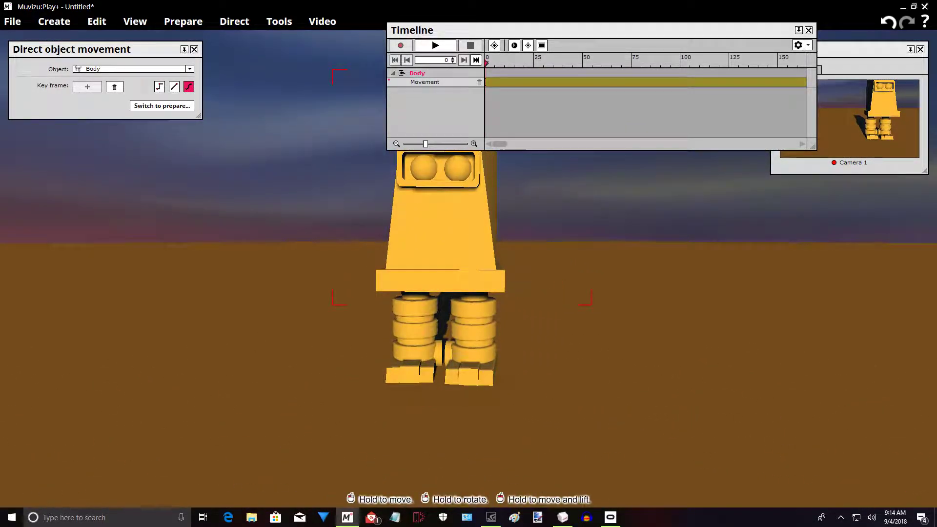
drag(468, 231, 468, 230)
right_drag(514, 244, 638, 286)
middle_drag(339, 450, 395, 396)
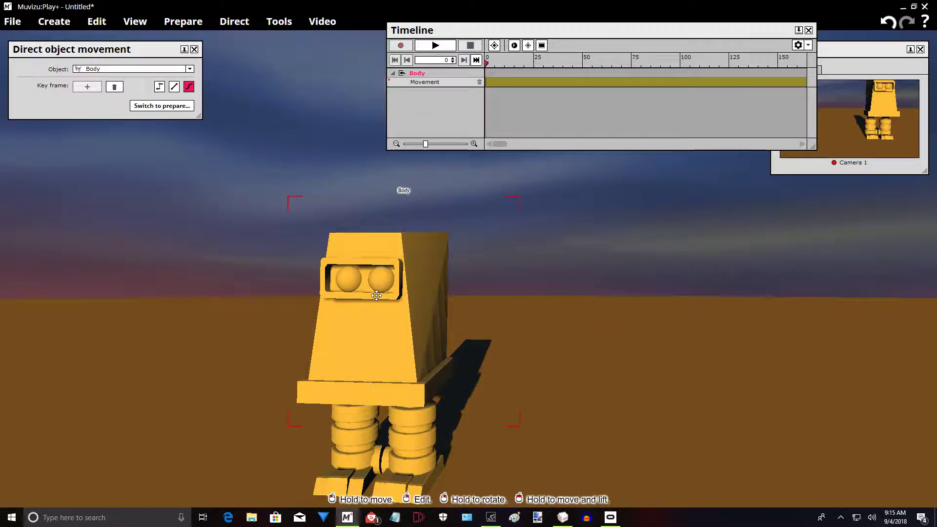
middle_drag(517, 316, 444, 373)
right_drag(444, 374, 469, 313)
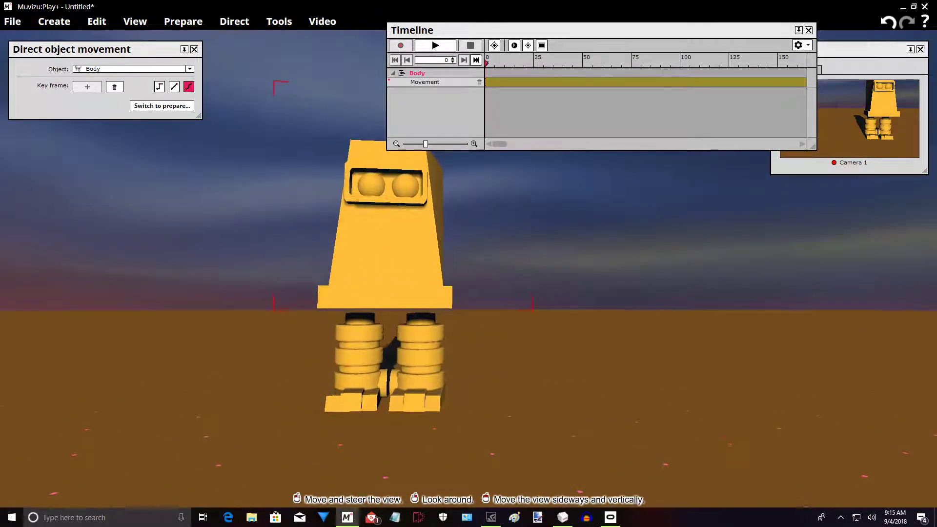
middle_drag(468, 312, 390, 204)
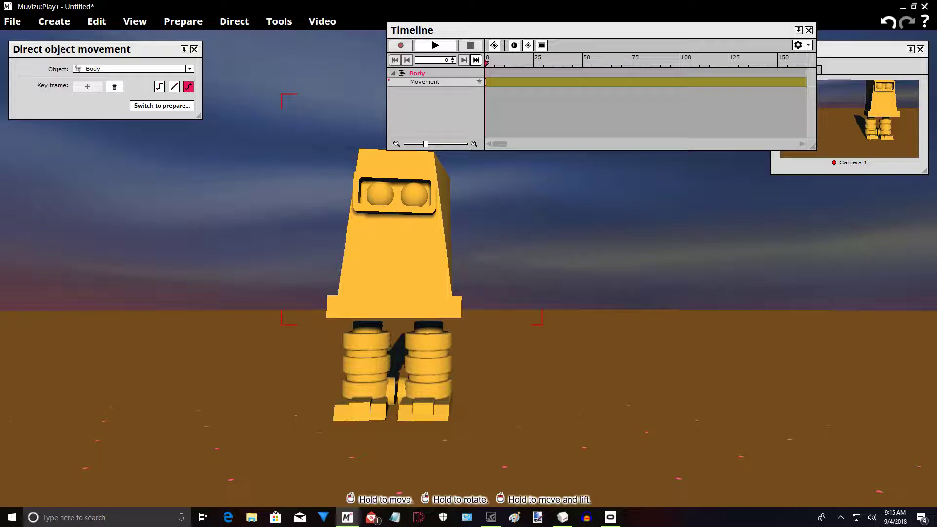
drag(395, 254, 394, 276)
right_drag(387, 228, 393, 228)
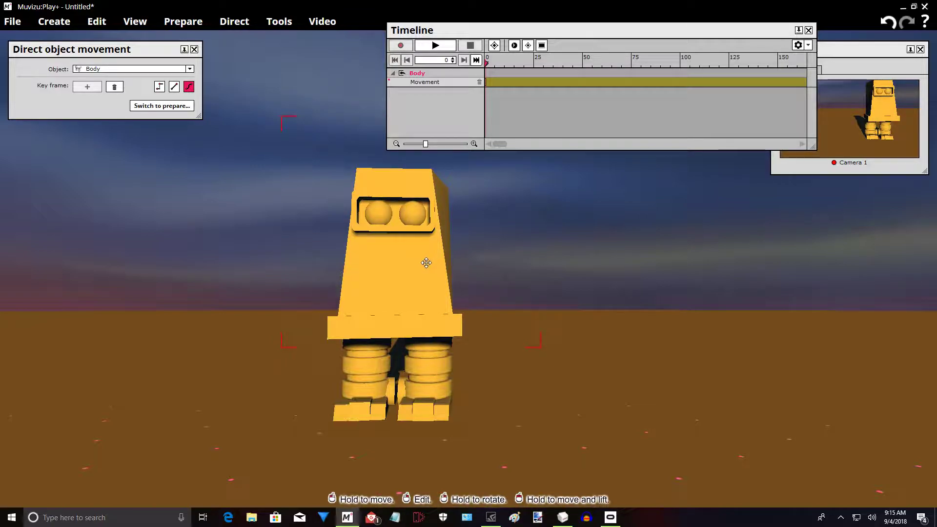
- Turn the body slightly to square it with the legs and check the alignment from the front
mouse_move(601, 341)
middle_down()
mouse_move(488, 338)
mouse_move(593, 330)
middle_up()
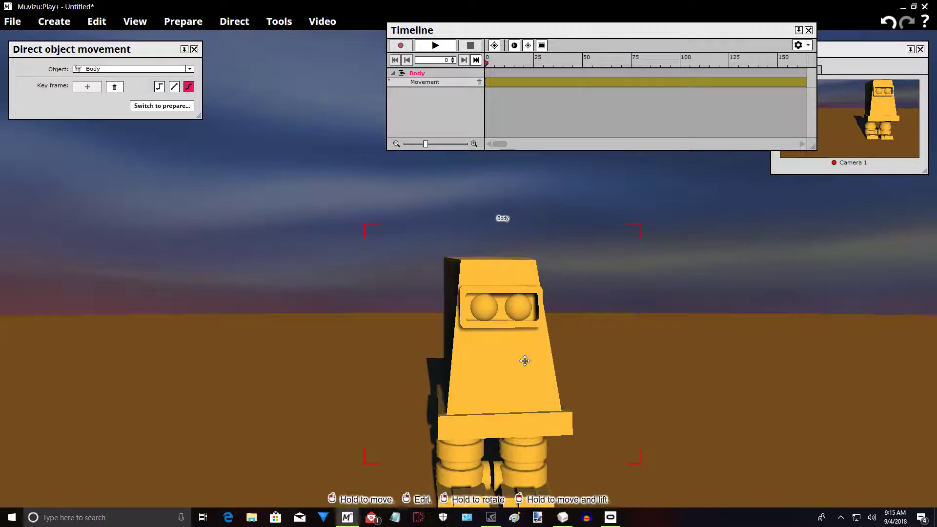
right_drag(502, 361, 508, 361)
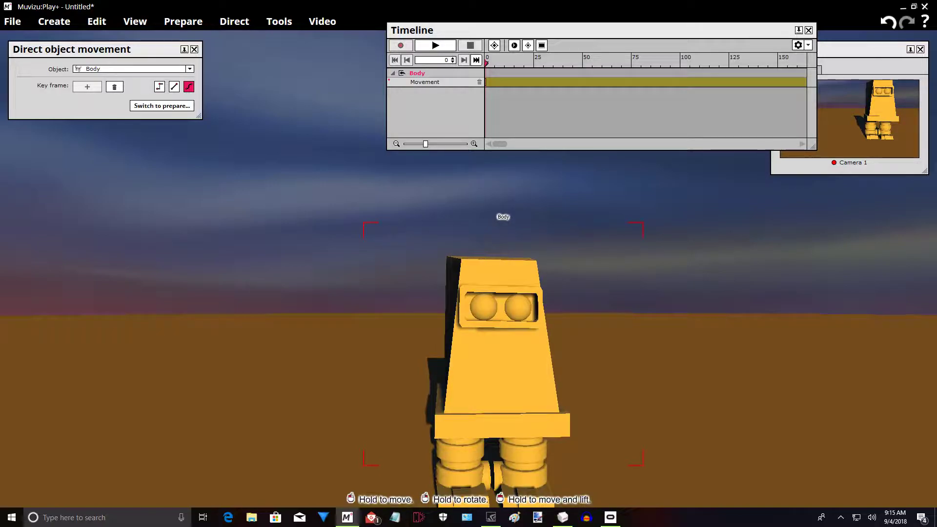
middle_drag(596, 362, 580, 417)
right_drag(580, 417, 654, 411)
middle_drag(654, 411, 654, 351)
scroll(602, 374, up, 5)
right_drag(654, 351, 556, 367)
middle_drag(556, 367, 622, 360)
scroll(656, 352, down, 2)
scroll(656, 354, down, 2)
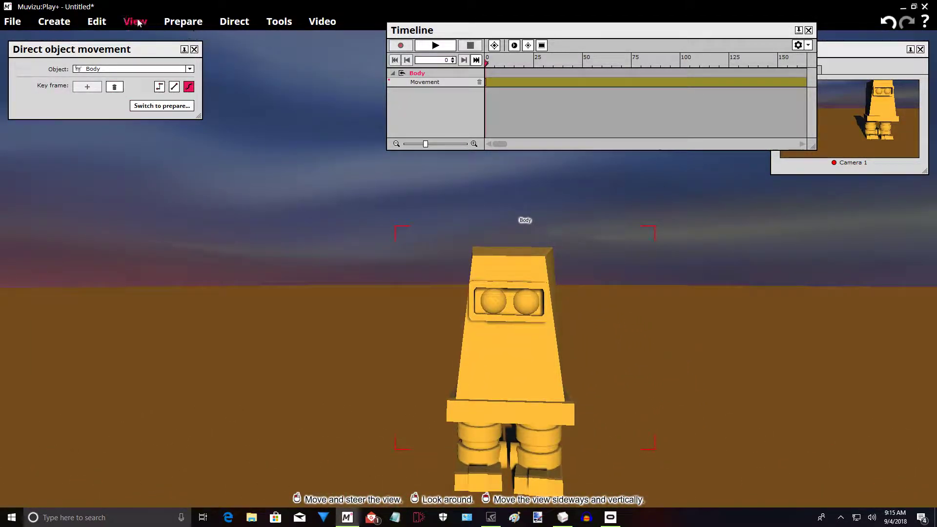
- Import Left Arm.ase with the default import options
click(65, 25)
click(46, 173)
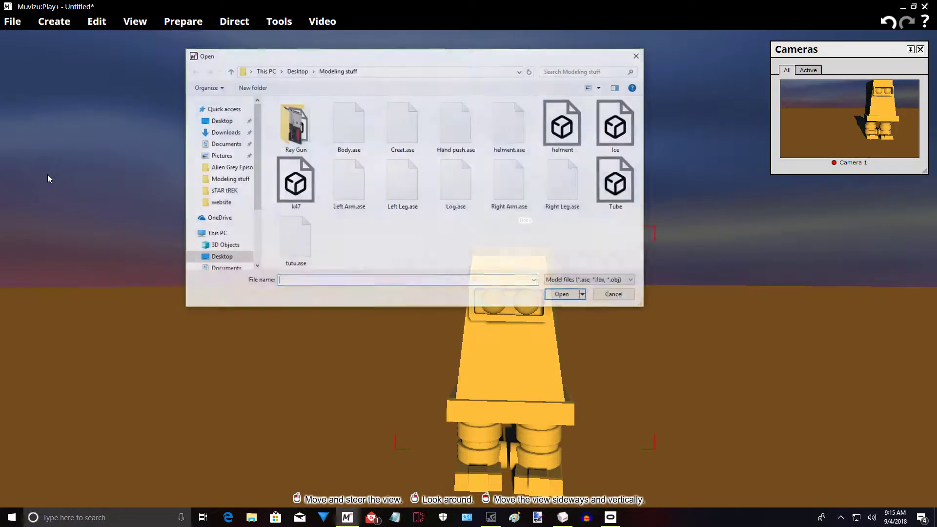
click(351, 187)
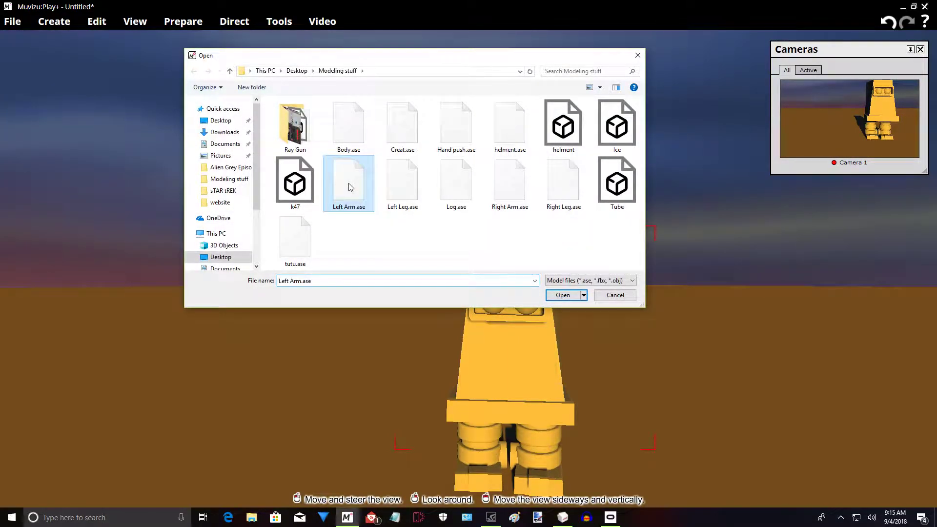
click(569, 296)
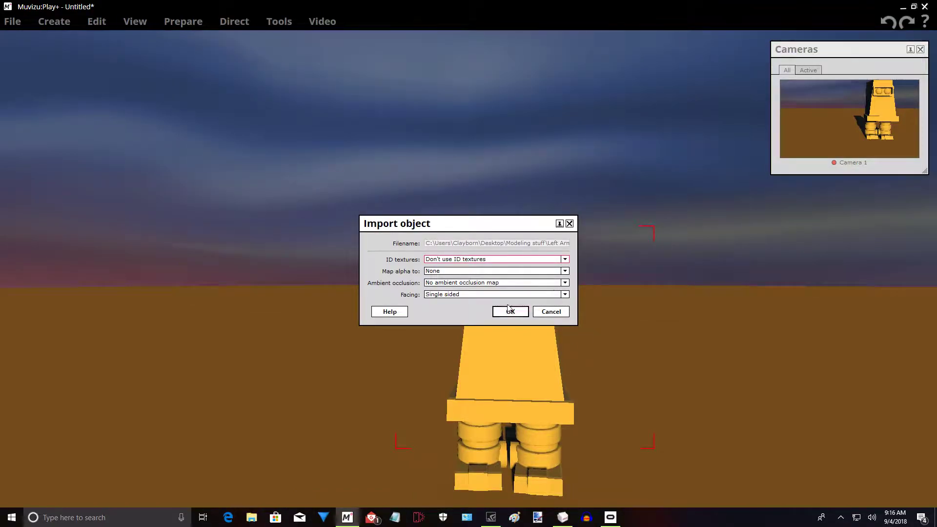
click(509, 310)
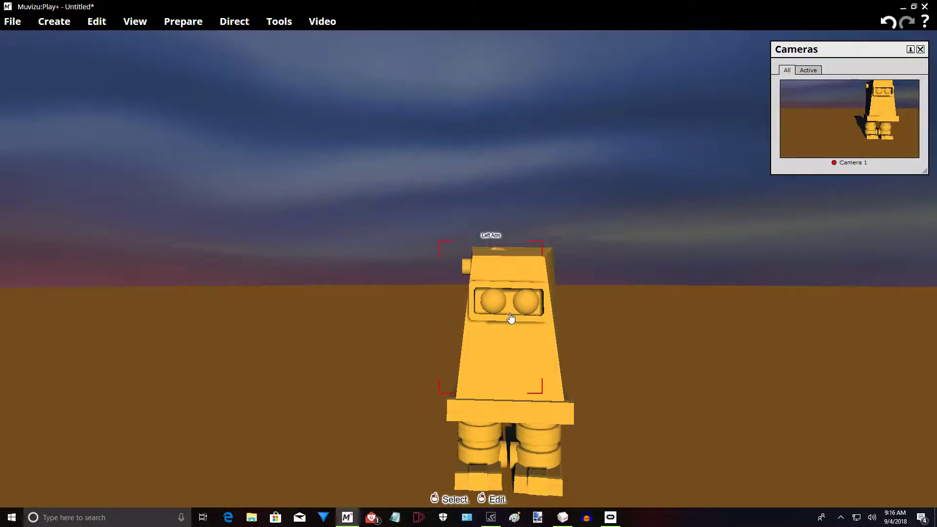
- Move the left arm out of the body to the open ground beside the robot's left side
mouse_move(511, 317)
right_down()
mouse_move(440, 312)
mouse_move(468, 324)
mouse_move(449, 332)
mouse_move(410, 317)
mouse_move(468, 319)
mouse_move(376, 319)
mouse_move(518, 310)
right_up()
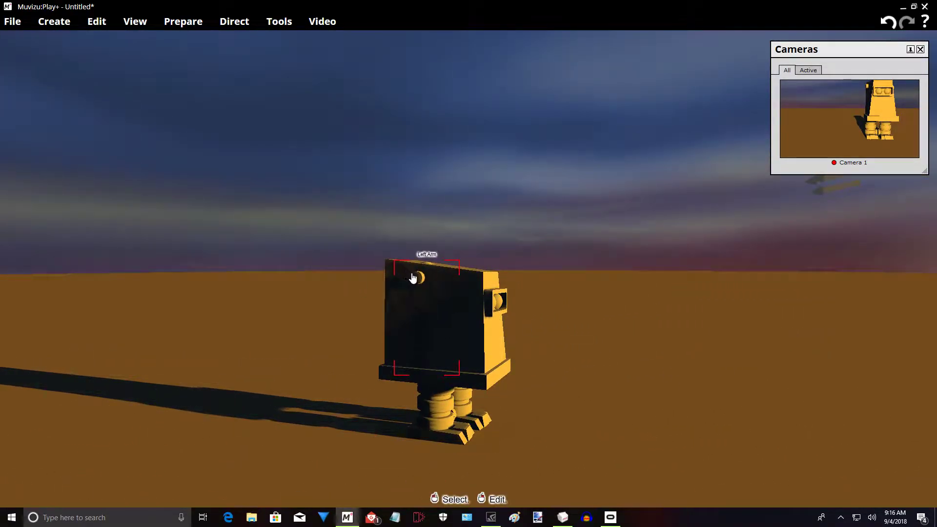
drag(419, 276, 552, 334)
right_drag(574, 431, 594, 419)
scroll(594, 418, up, 5)
drag(510, 351, 479, 333)
right_drag(480, 333, 510, 336)
key(Right)
scroll(541, 383, up, 7)
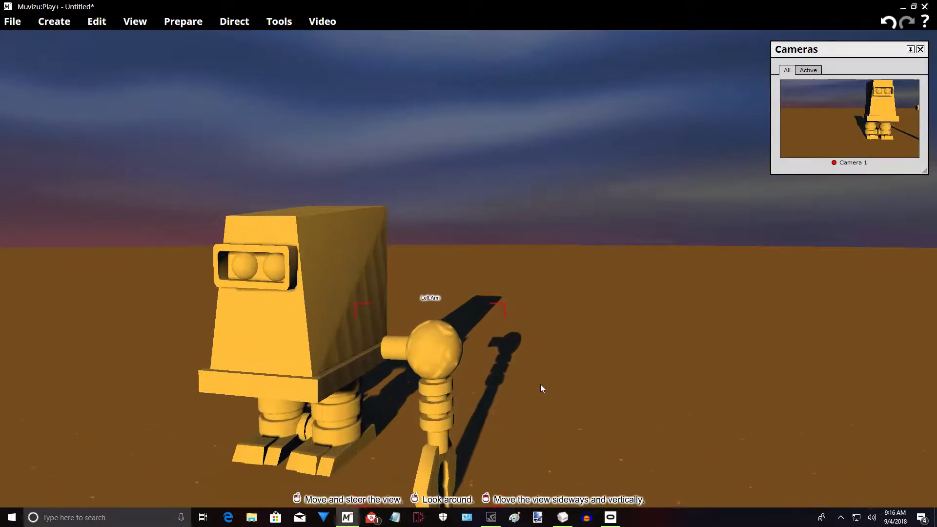
- Bring the left arm closer to the body's left side, with its shoulder peg pointing at the body
drag(414, 396, 409, 344)
mouse_move(409, 344)
right_down()
mouse_move(430, 344)
mouse_move(413, 344)
right_up()
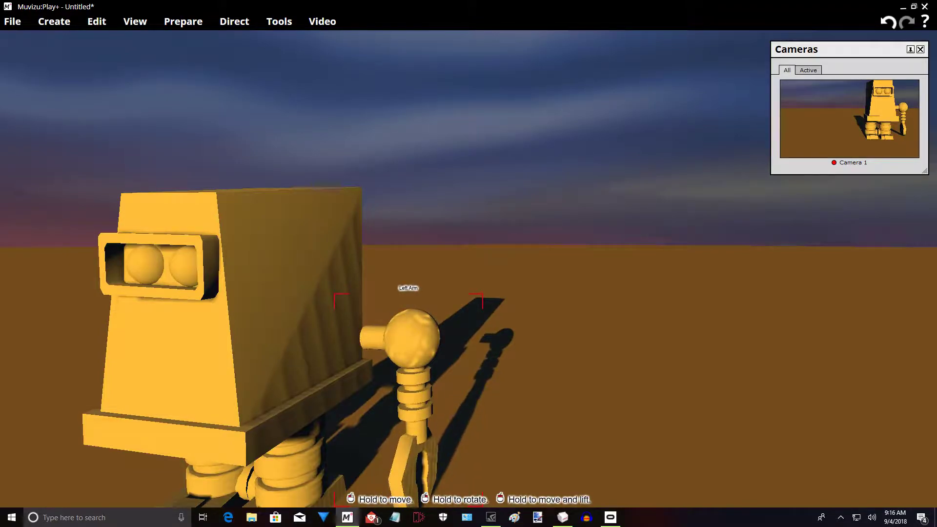
drag(430, 341, 430, 341)
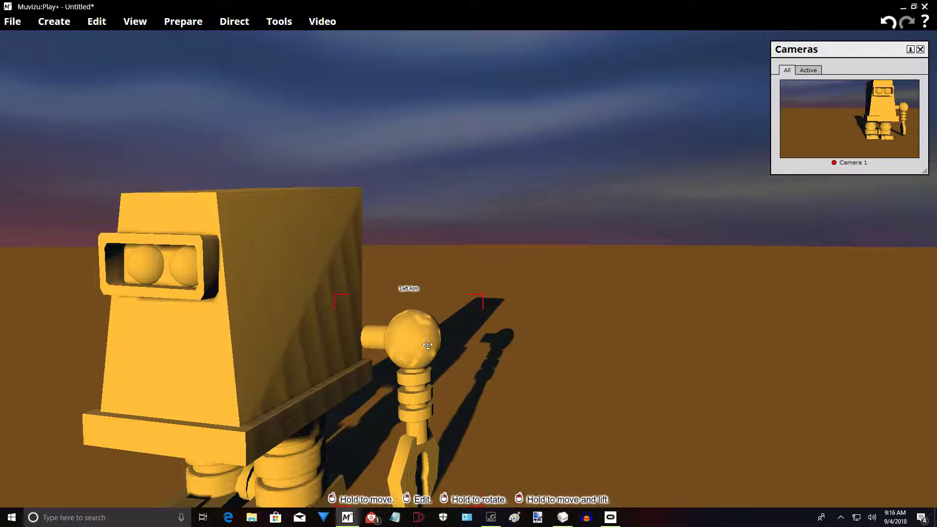
mouse_move(561, 385)
middle_down()
mouse_move(570, 359)
mouse_move(551, 380)
middle_up()
drag(445, 338, 412, 342)
mouse_move(473, 346)
middle_down()
mouse_move(461, 369)
mouse_move(475, 339)
middle_up()
right_drag(474, 339, 463, 359)
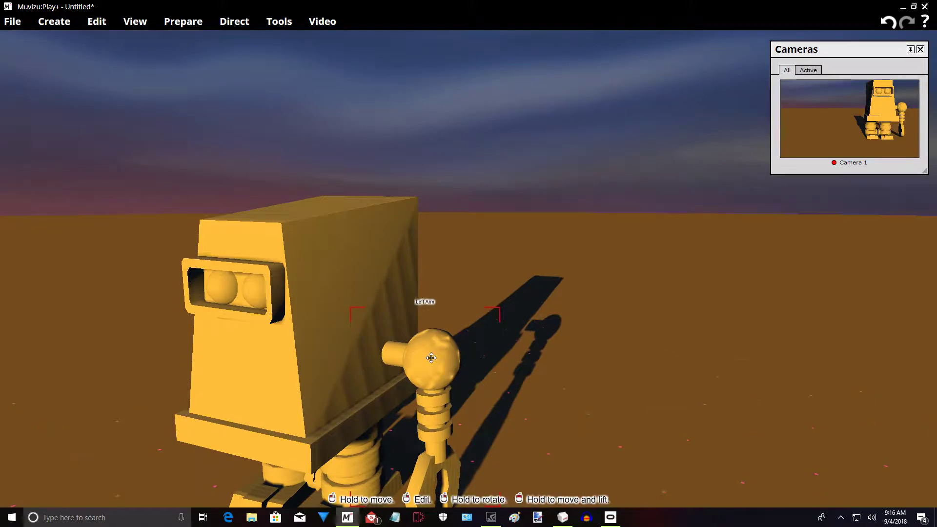
- Set the Left Arm object's movement animation to Key framed, with a movement key frame at frame 0
right_click(437, 366)
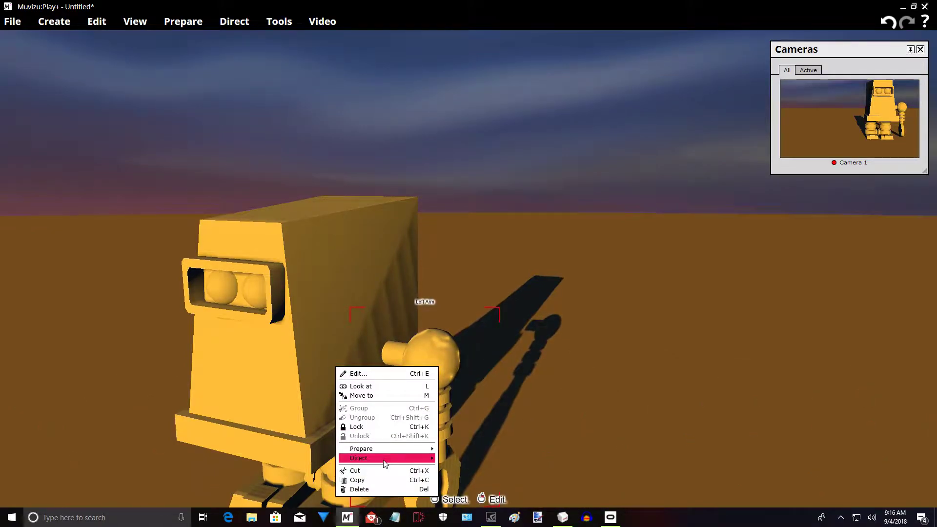
mouse_move(361, 463)
click(292, 461)
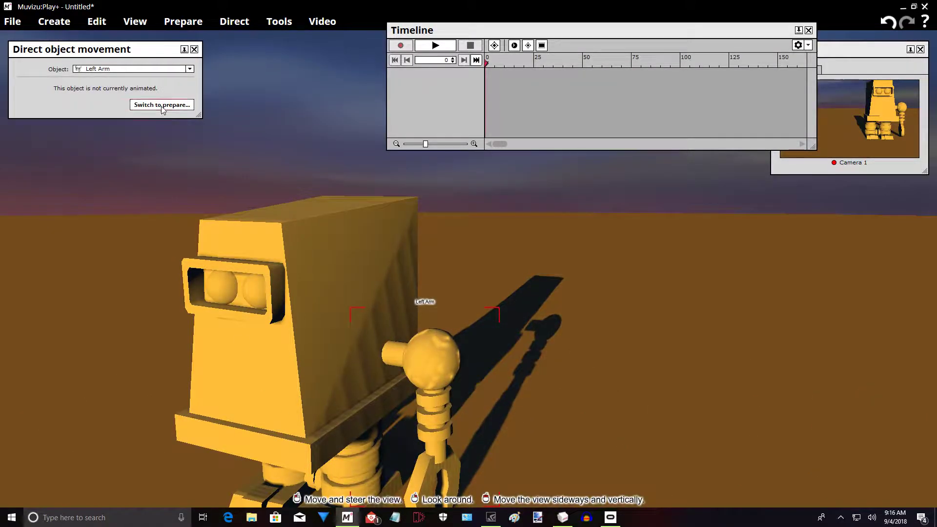
click(161, 101)
click(189, 81)
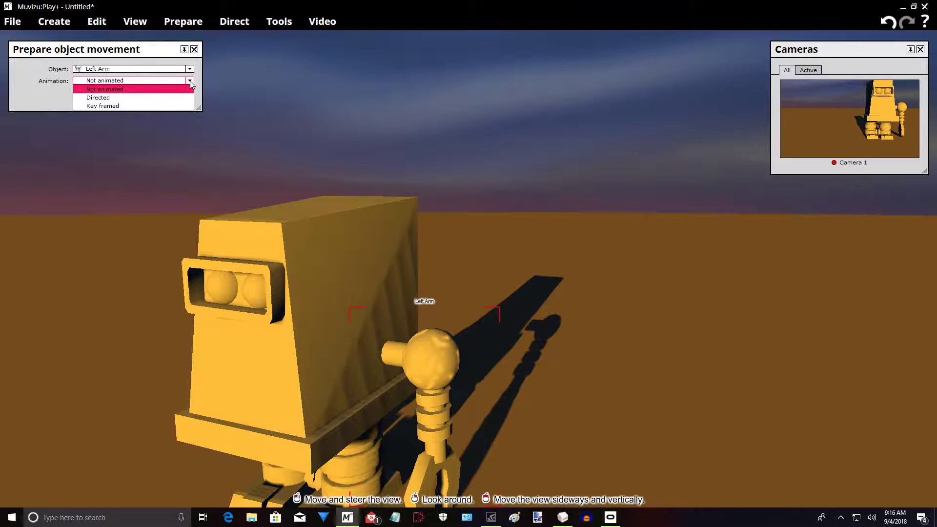
click(153, 100)
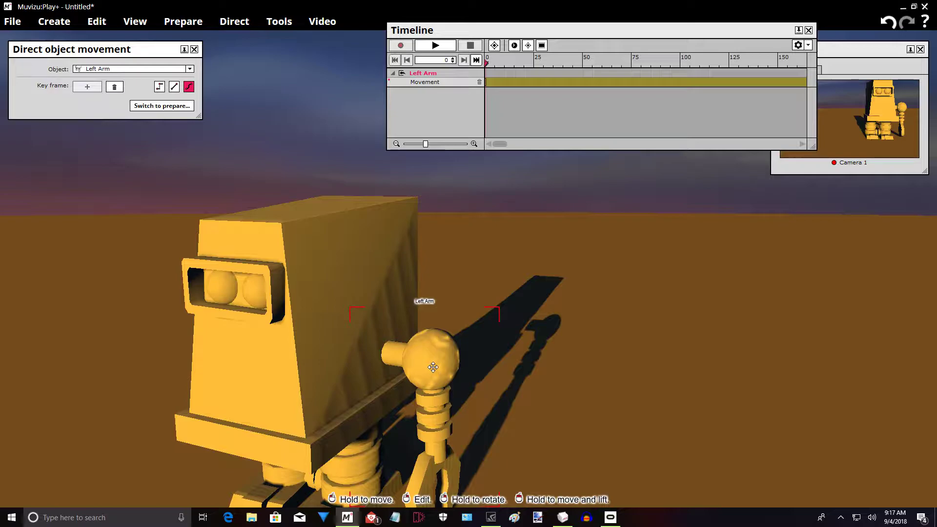
- Raise the left arm to shoulder height against the body and centre it on the side
drag(434, 366, 410, 316)
middle_drag(463, 312, 532, 321)
right_drag(532, 321, 439, 320)
middle_drag(341, 149, 439, 171)
drag(352, 280, 330, 281)
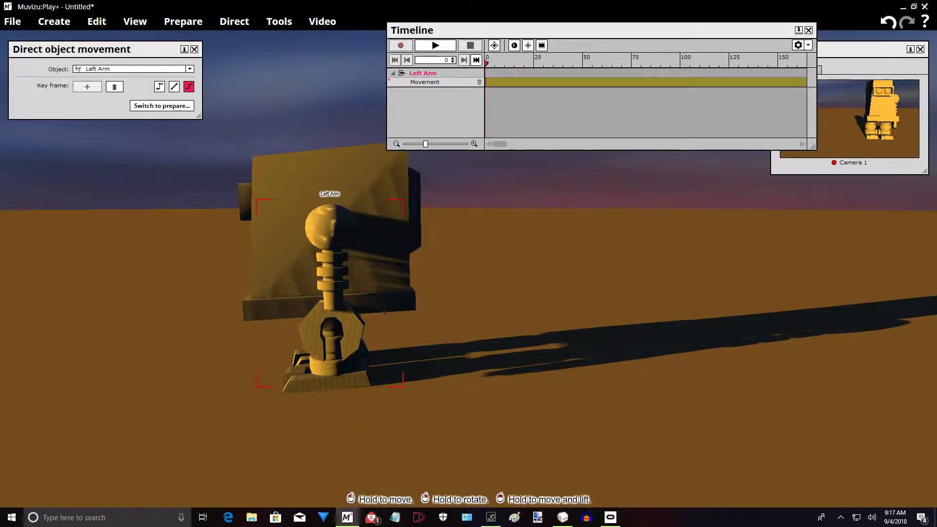
- Shift the left arm slightly outward so its shoulder peg meets the body's side, judging from the front
middle_drag(439, 244, 429, 243)
right_drag(429, 243, 522, 253)
middle_drag(522, 253, 303, 238)
right_drag(303, 238, 327, 259)
right_drag(510, 284, 523, 287)
drag(644, 218, 654, 218)
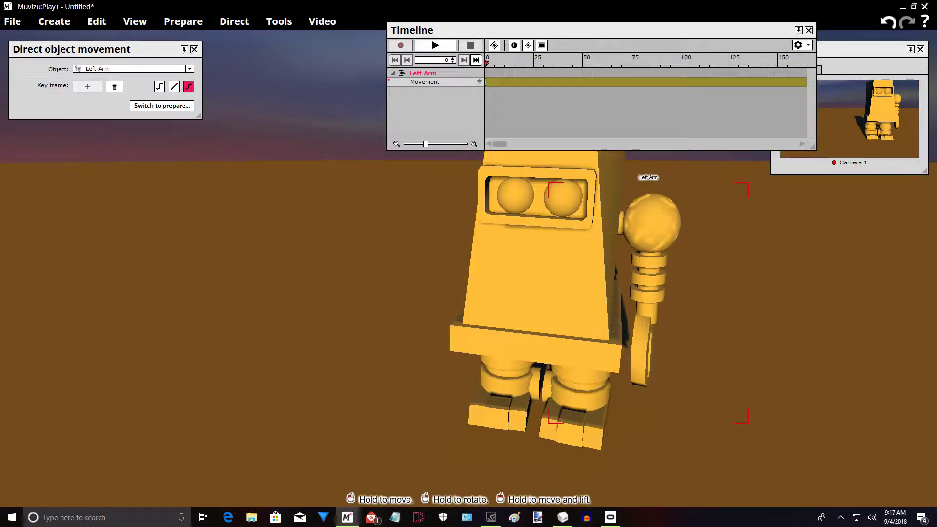
- Examine the left arm's placement on the body from the front and from farther away
middle_drag(703, 210, 603, 210)
right_drag(602, 210, 676, 190)
scroll(786, 322, down, 5)
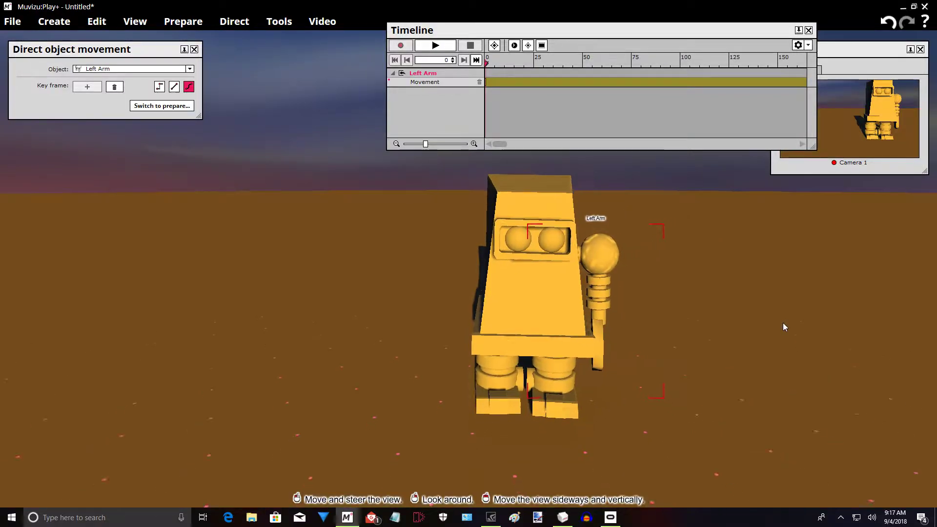
middle_drag(716, 338, 710, 358)
scroll(710, 337, down, 2)
right_drag(710, 338, 710, 313)
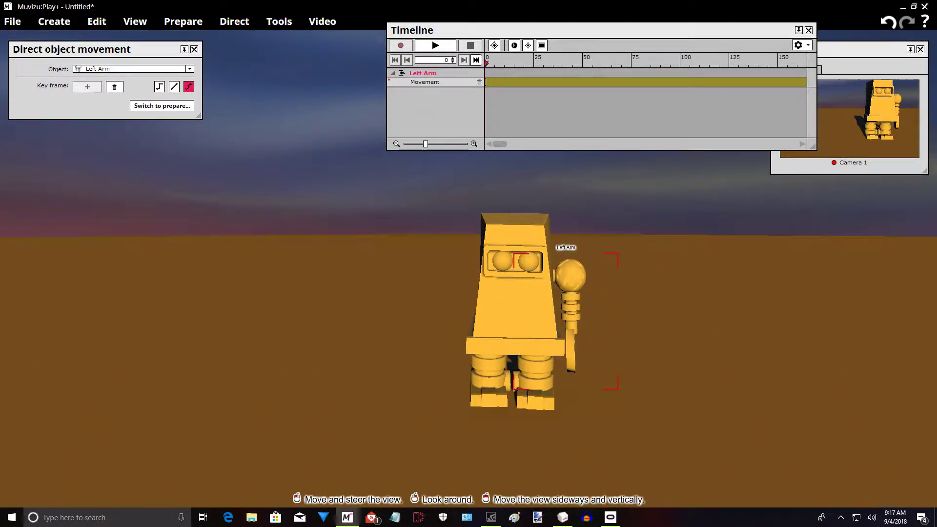
middle_drag(710, 337, 714, 338)
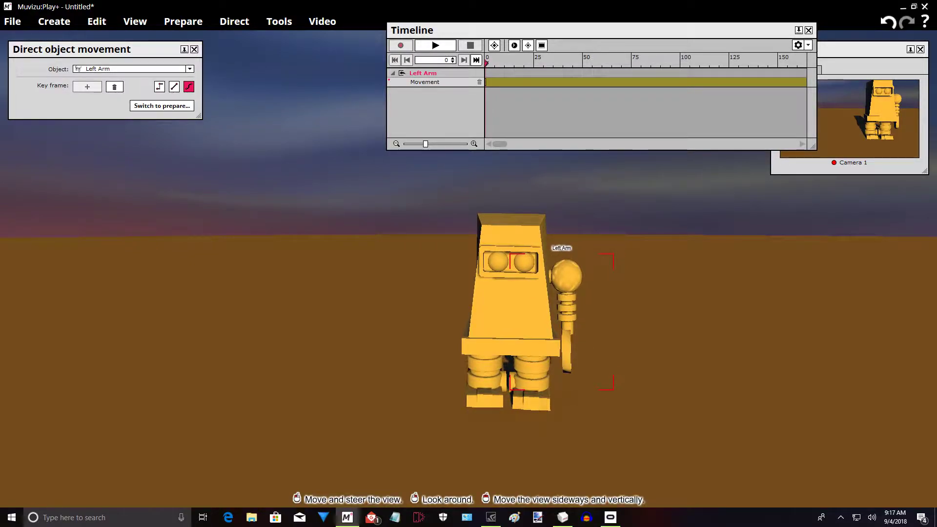
right_drag(710, 338, 625, 348)
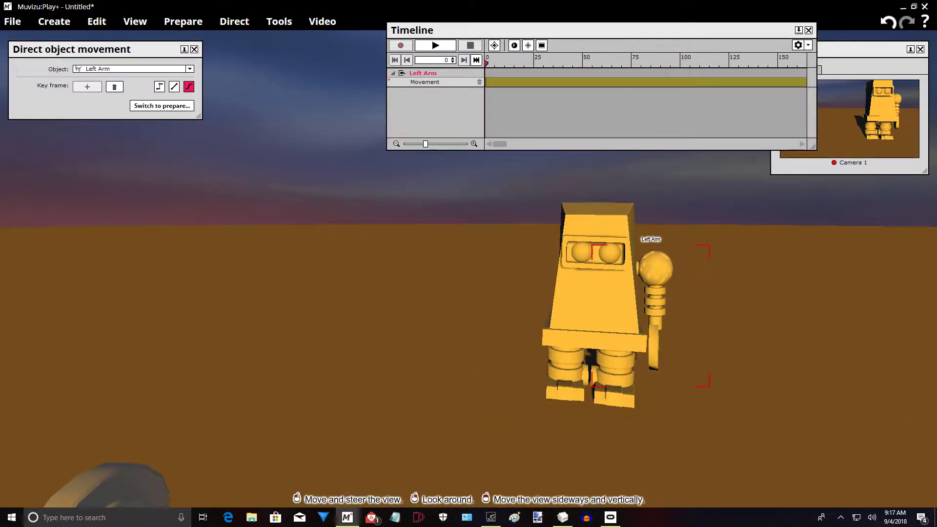
- Import Right Arm.ase with the default import options
click(55, 21)
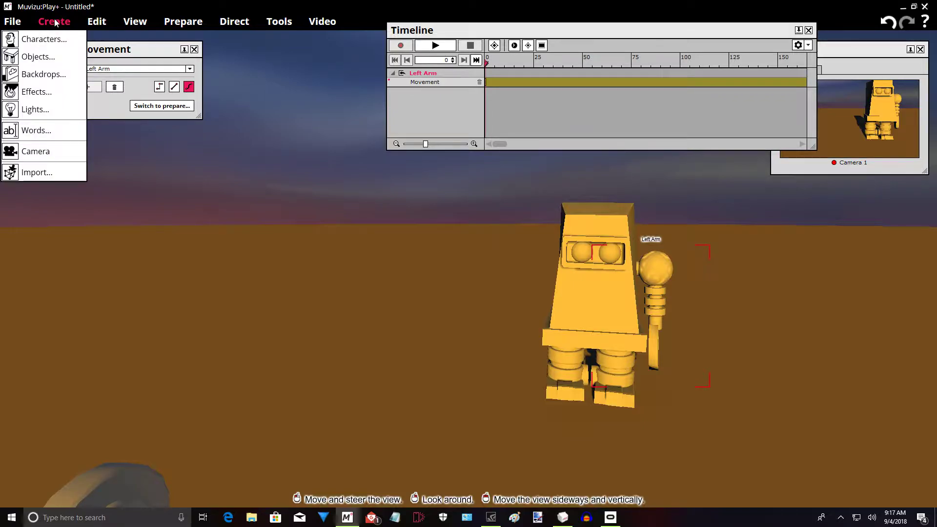
click(47, 171)
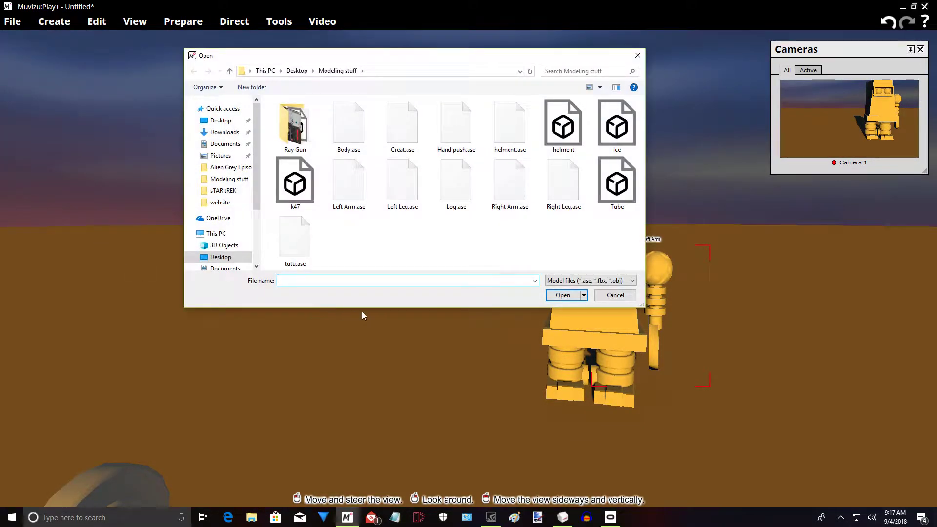
click(508, 193)
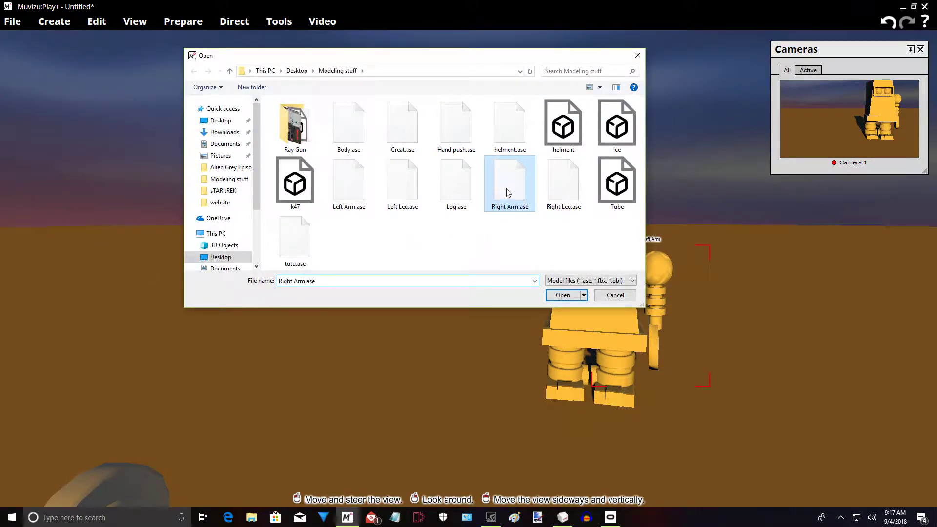
click(562, 296)
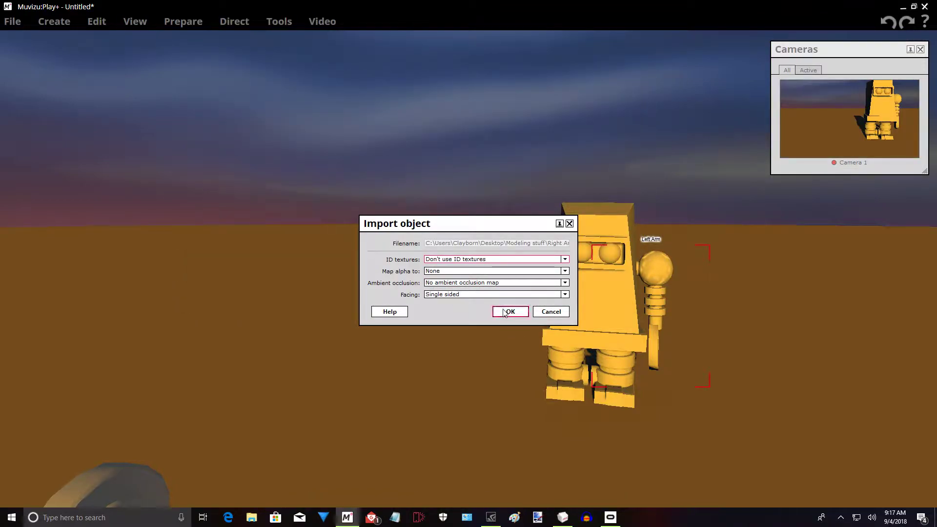
click(507, 312)
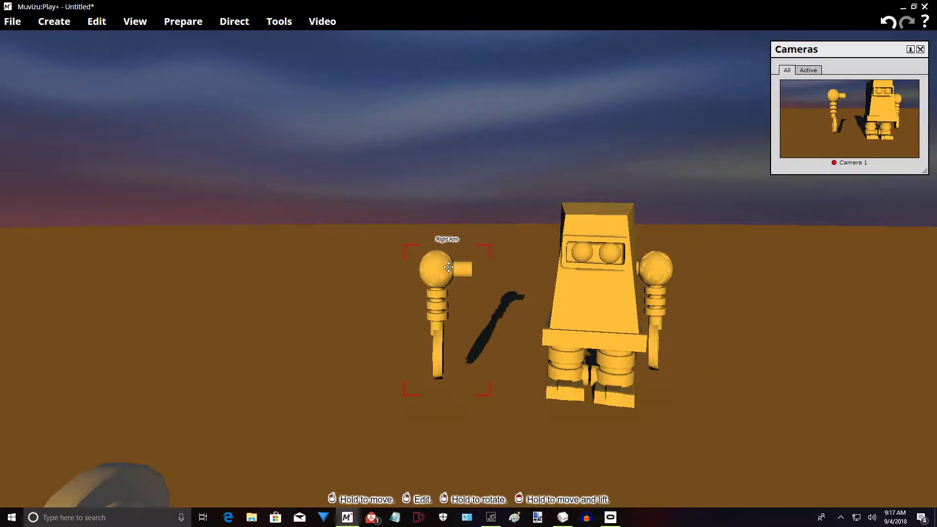
- Make the Right Arm's movement key framed and add its first key frame at frame 0
right_drag(679, 414, 397, 303)
right_click(345, 292)
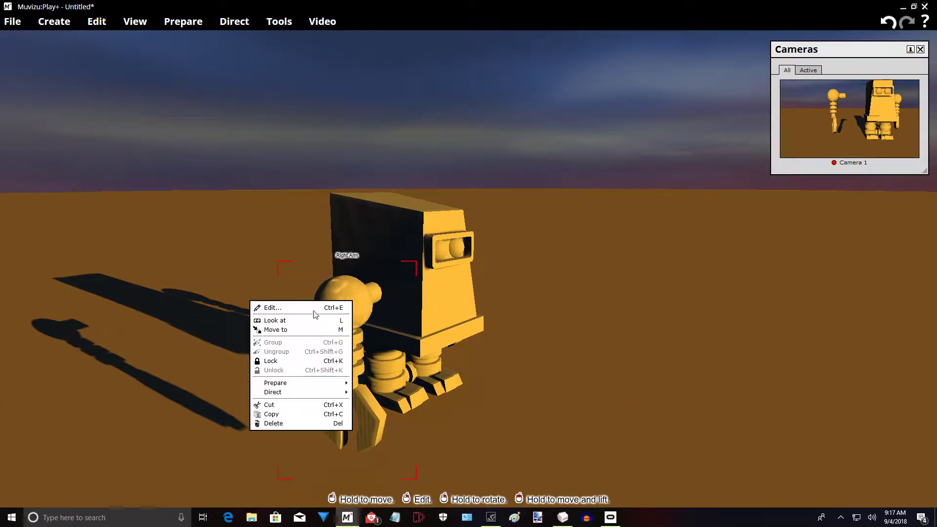
mouse_move(305, 394)
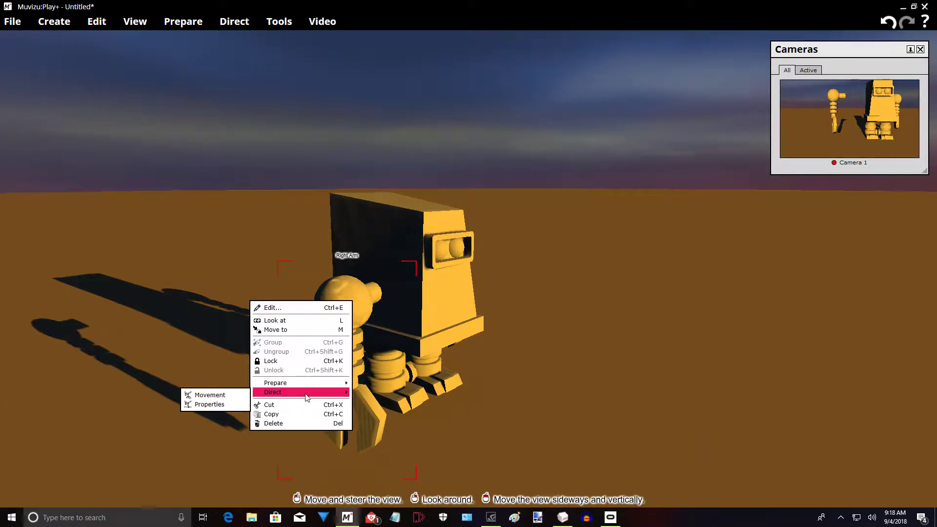
click(208, 395)
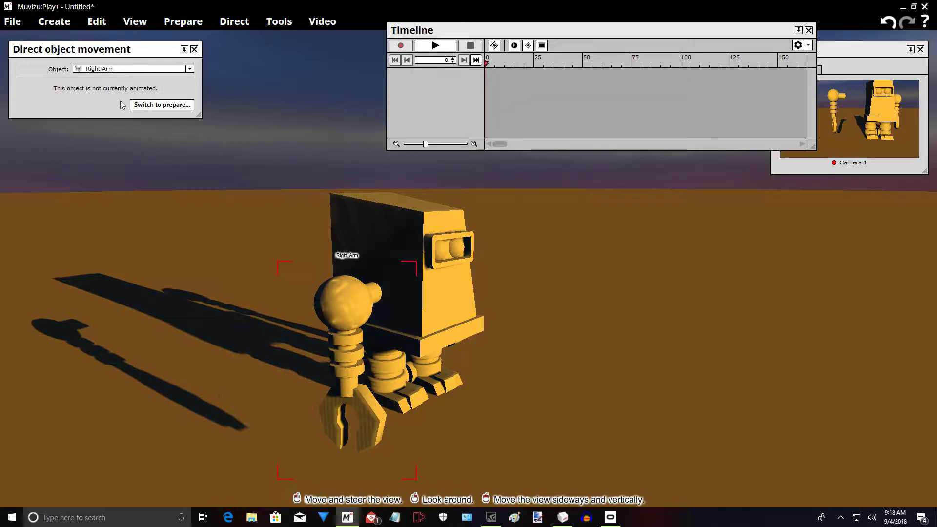
click(145, 104)
click(188, 81)
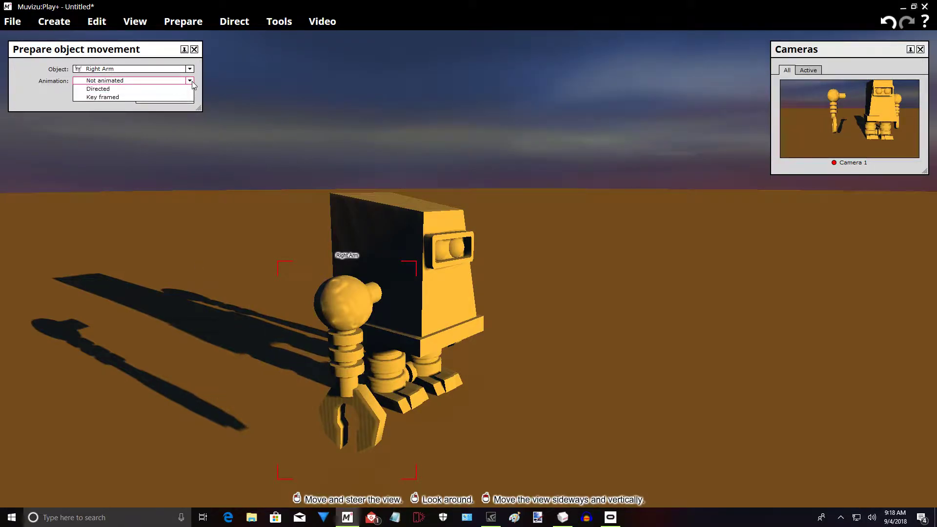
click(159, 114)
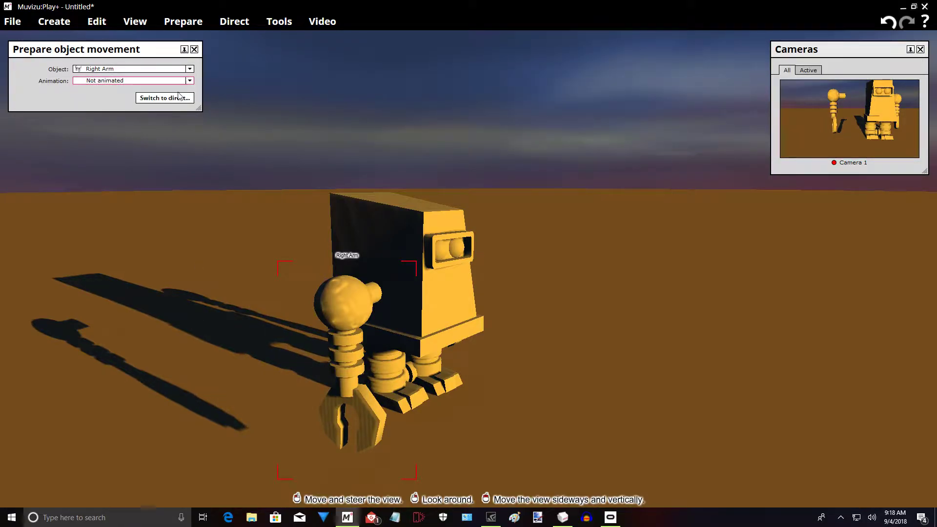
click(188, 80)
click(152, 104)
click(155, 100)
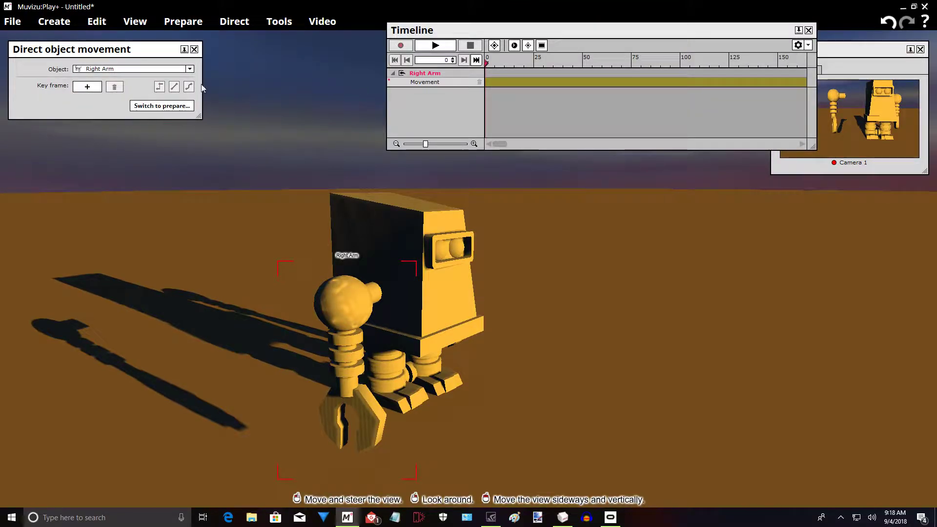
click(76, 87)
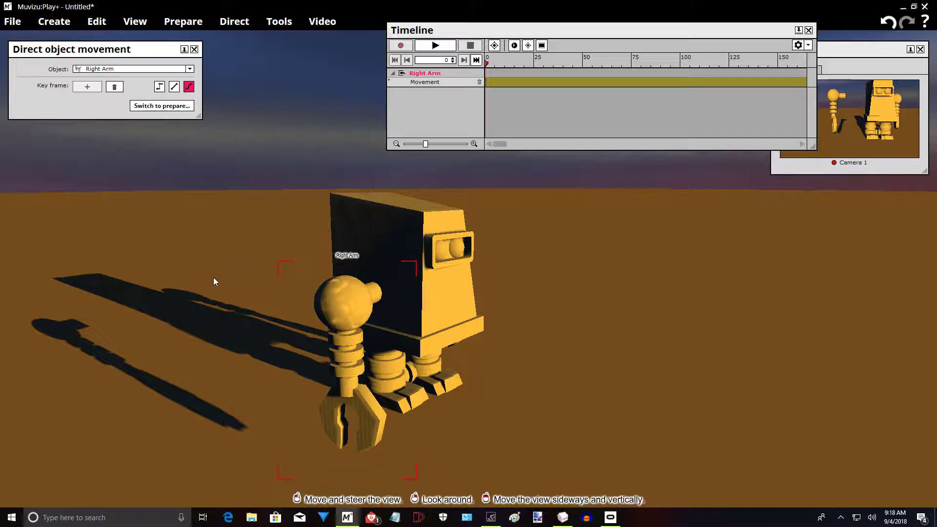
- Move the right arm to the body's side at shoulder height so its shoulder peg meets the body, judging from the front
drag(351, 305, 356, 266)
right_drag(238, 323, 341, 315)
right_drag(196, 334, 224, 334)
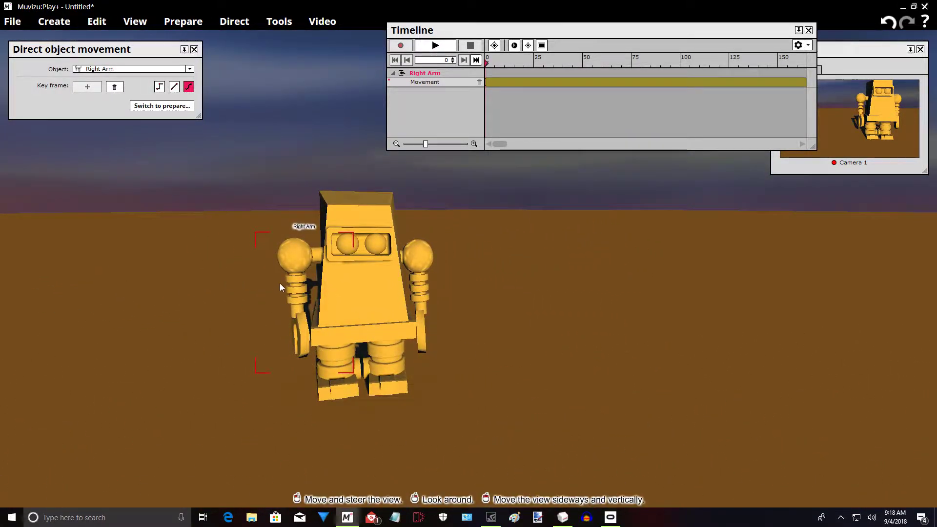
right_drag(300, 258, 285, 258)
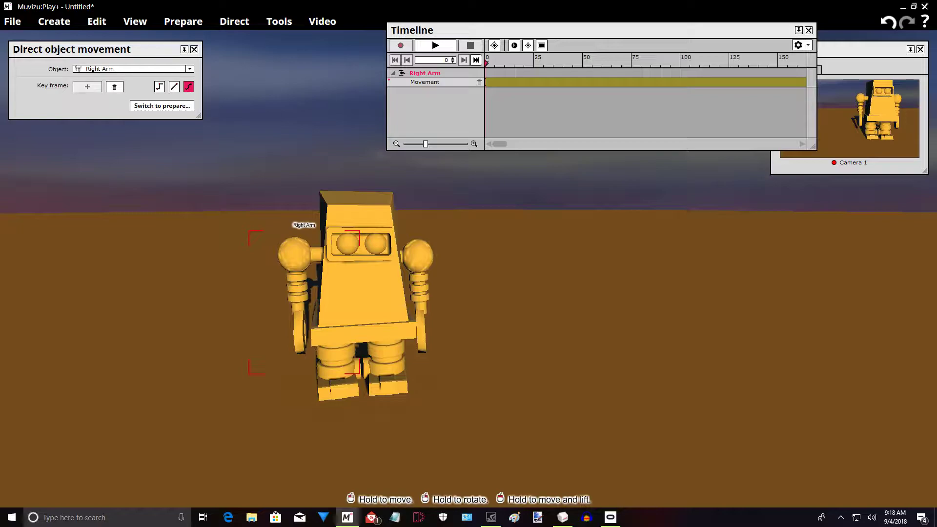
drag(294, 256, 301, 258)
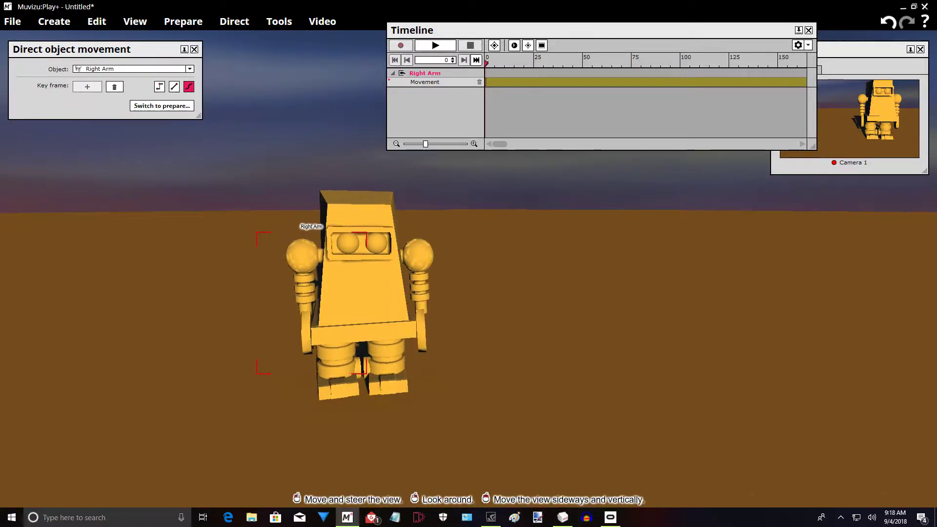
- Examine the right arm's placement on the body from the side, from the front and from farther away
middle_drag(469, 303, 395, 307)
right_drag(396, 307, 469, 317)
middle_drag(468, 317, 356, 317)
right_drag(356, 317, 429, 327)
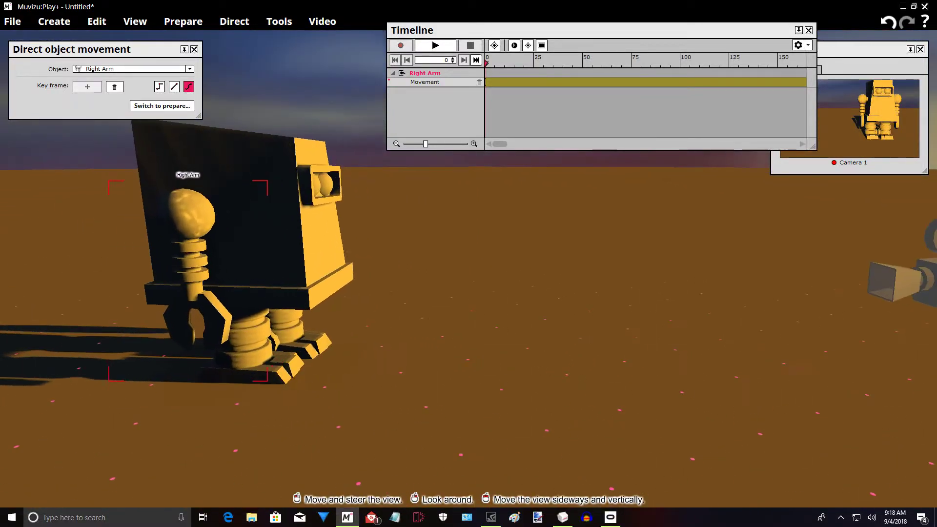
middle_drag(429, 327, 390, 326)
middle_drag(468, 272, 435, 270)
drag(466, 218, 485, 218)
right_drag(485, 218, 484, 218)
mouse_move(649, 307)
mouse_down()
mouse_move(669, 308)
mouse_move(615, 298)
mouse_move(756, 297)
mouse_move(662, 297)
mouse_up()
scroll(668, 305, down, 1)
scroll(667, 306, down, 2)
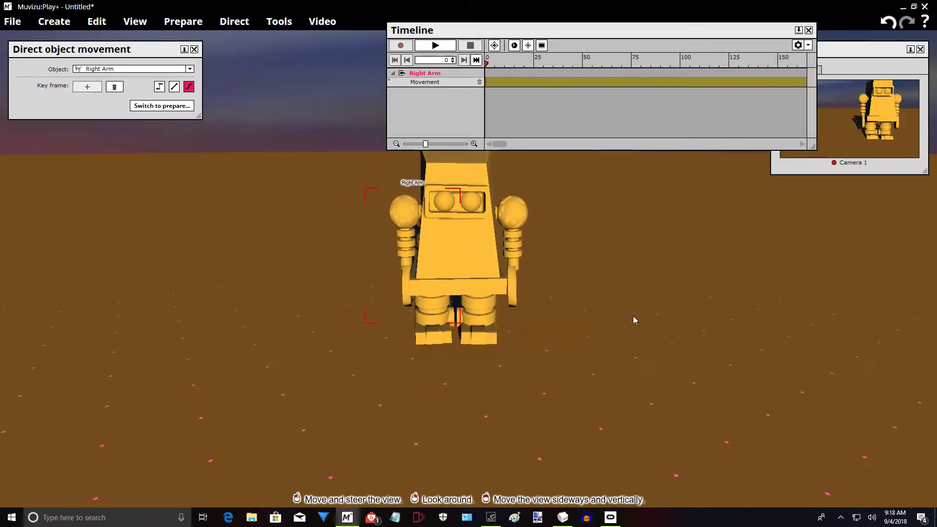
right_drag(634, 356, 654, 324)
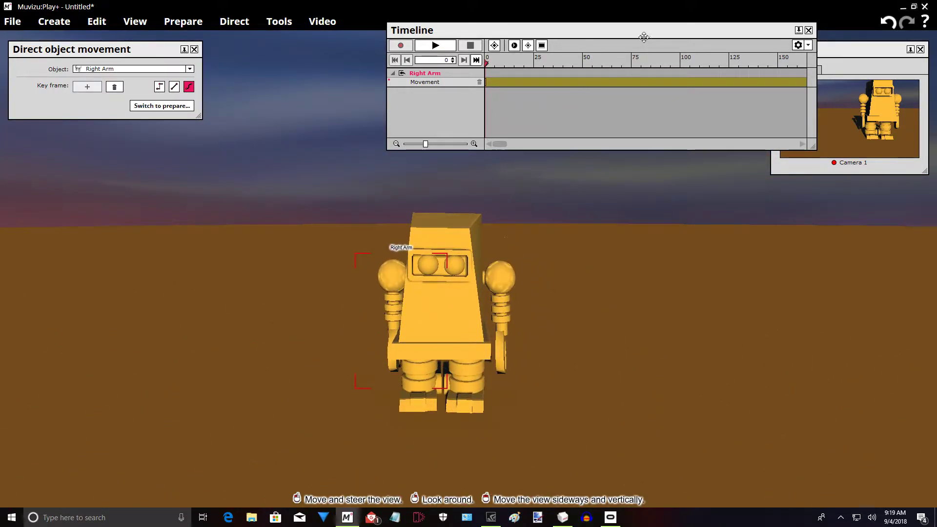
- Move the Timeline window slightly down and extend the marked frame range from frame 0 to about frame 325
drag(635, 36, 598, 55)
drag(518, 50, 543, 48)
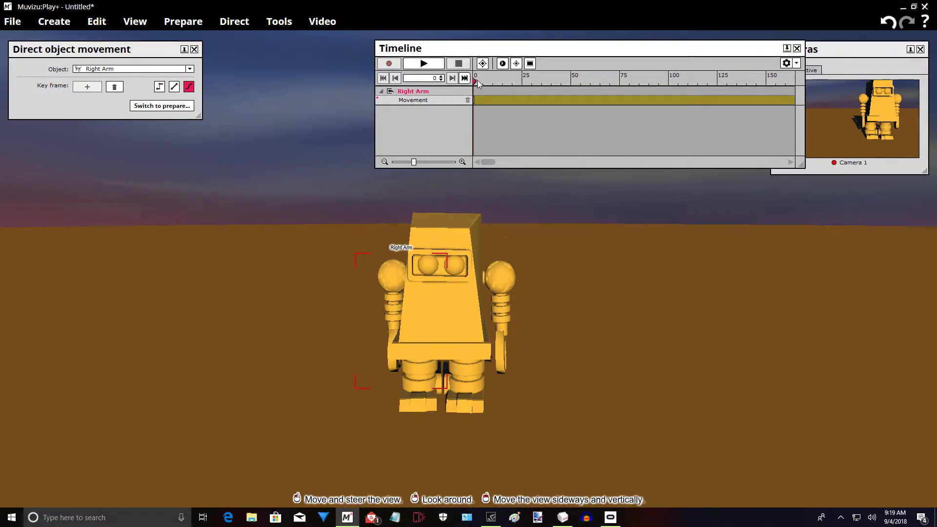
drag(476, 78, 779, 84)
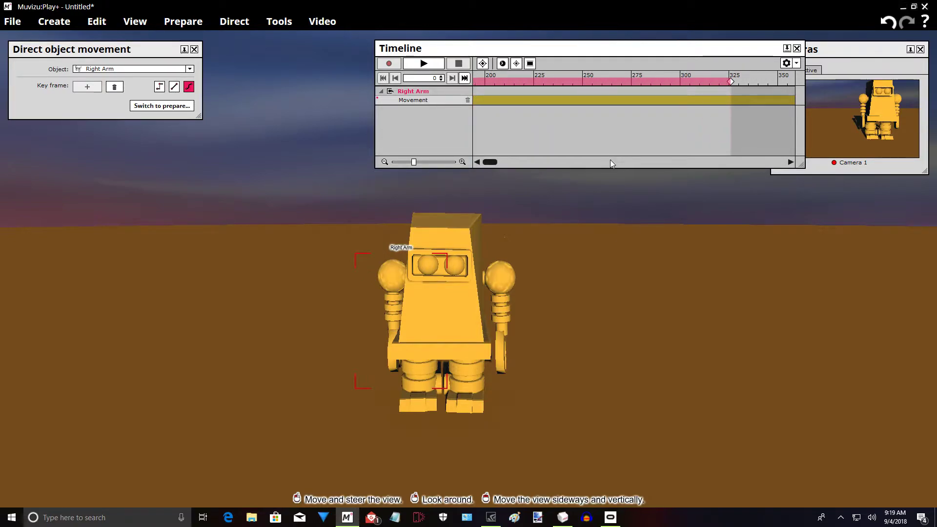
scroll(607, 162, up, 2)
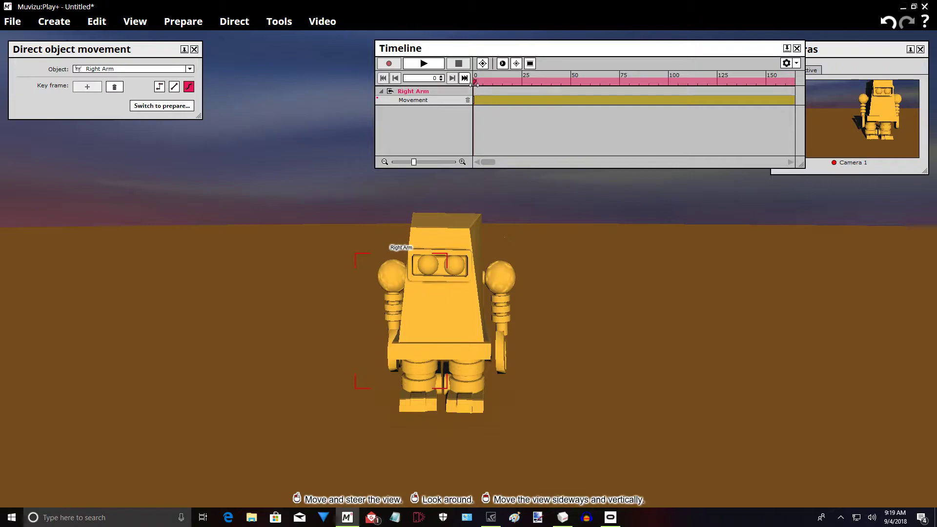
- At frame 76, move the body away behind the legs and pull the left arm well outward from the robot
drag(476, 82, 579, 89)
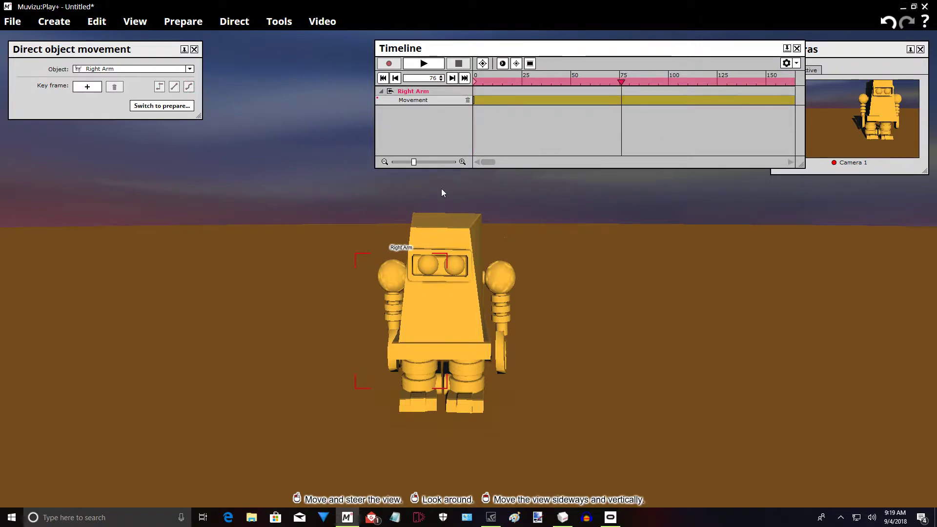
click(443, 236)
drag(443, 245, 399, 231)
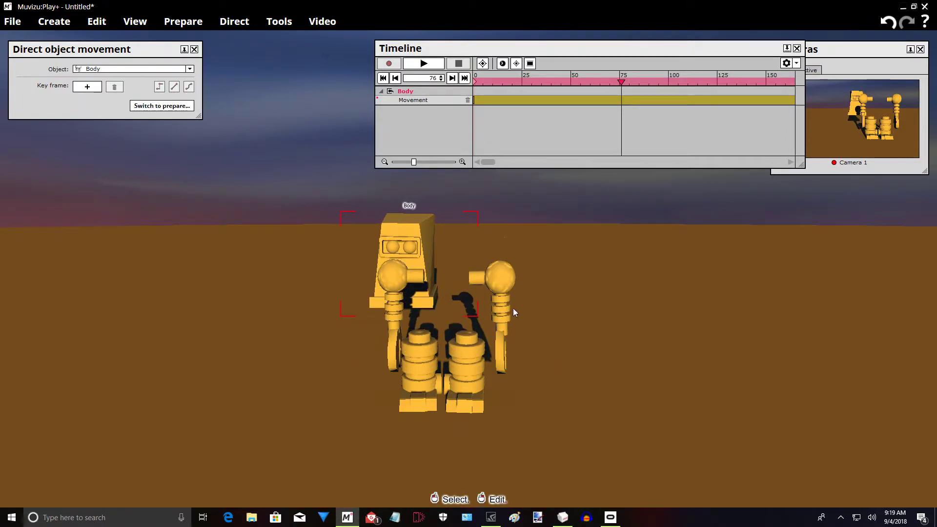
click(488, 289)
click(498, 287)
drag(498, 286, 641, 288)
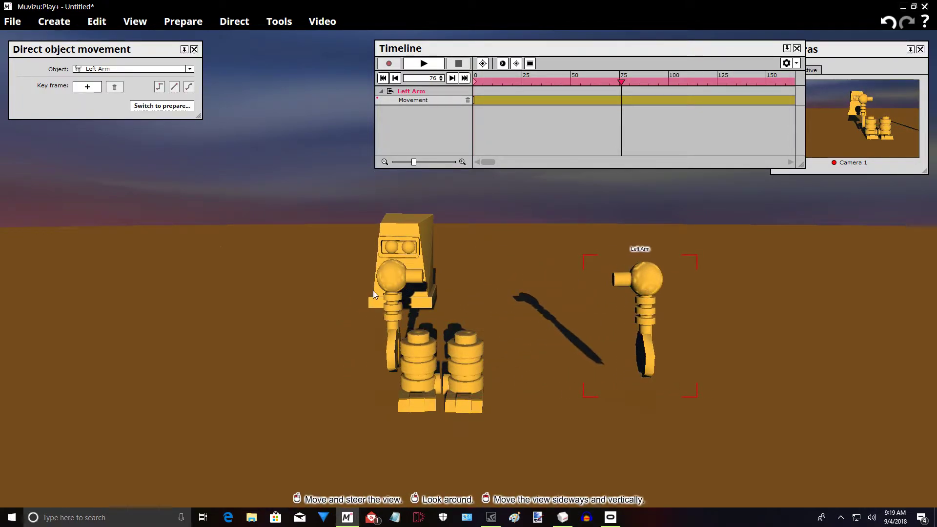
- Pull the right arm well outward from the robot and move the left leg outward, away from the right leg
click(373, 290)
drag(373, 291, 198, 287)
click(466, 355)
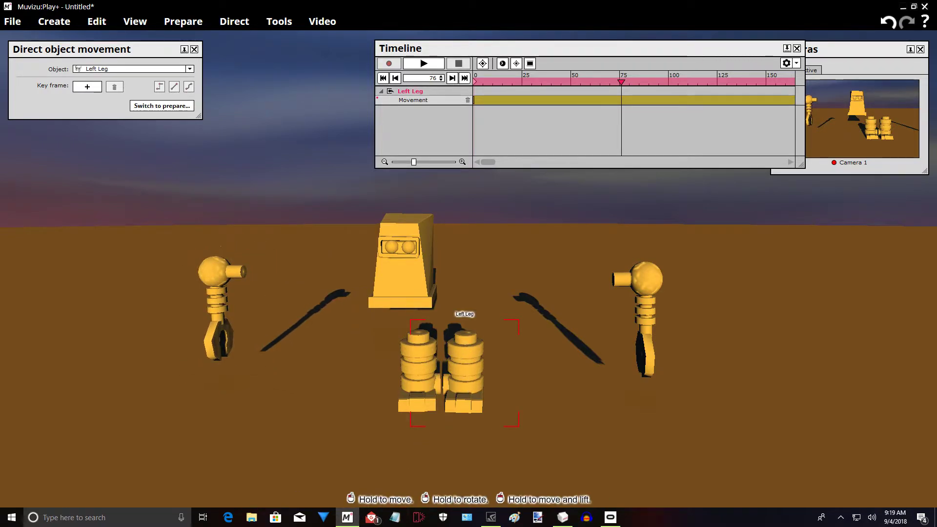
drag(465, 340, 562, 337)
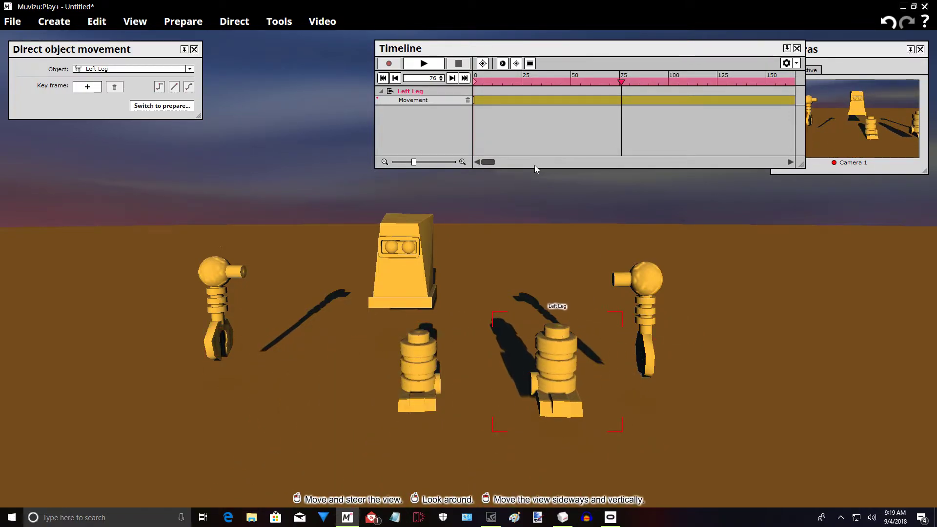
- Return the timeline to frame 0 and move the left leg back under the body beside the right leg
drag(622, 83, 445, 109)
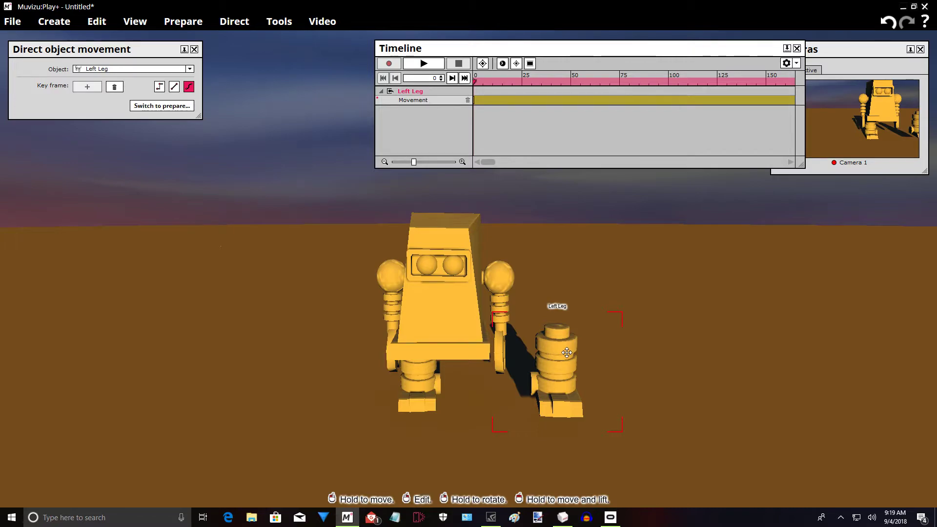
drag(566, 352, 477, 345)
drag(784, 333, 785, 313)
drag(922, 352, 280, 301)
mouse_move(415, 305)
mouse_down()
mouse_move(416, 326)
mouse_move(416, 311)
mouse_up()
right_drag(505, 373, 491, 358)
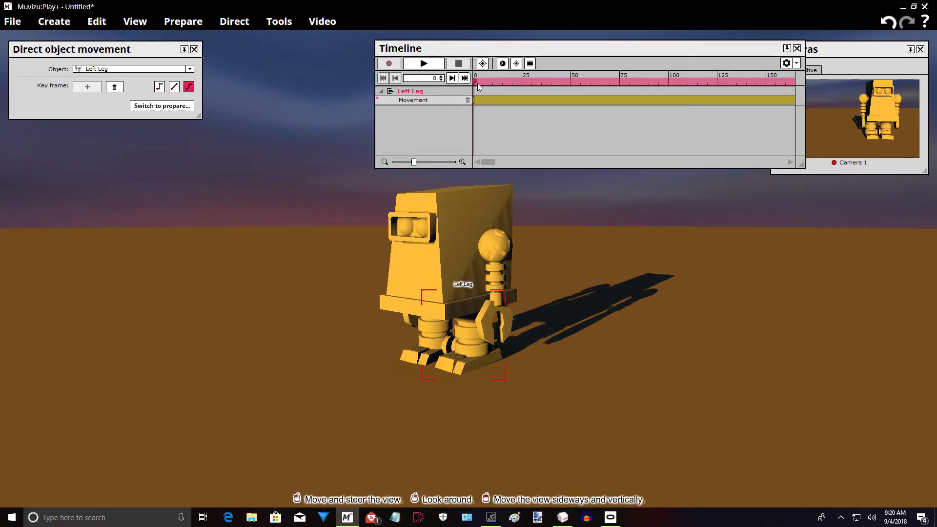
- At frame 11, try moving the left leg out from under the body, then return the timeline to frame 0
mouse_move(479, 84)
mouse_down()
mouse_move(551, 88)
mouse_move(495, 87)
mouse_up()
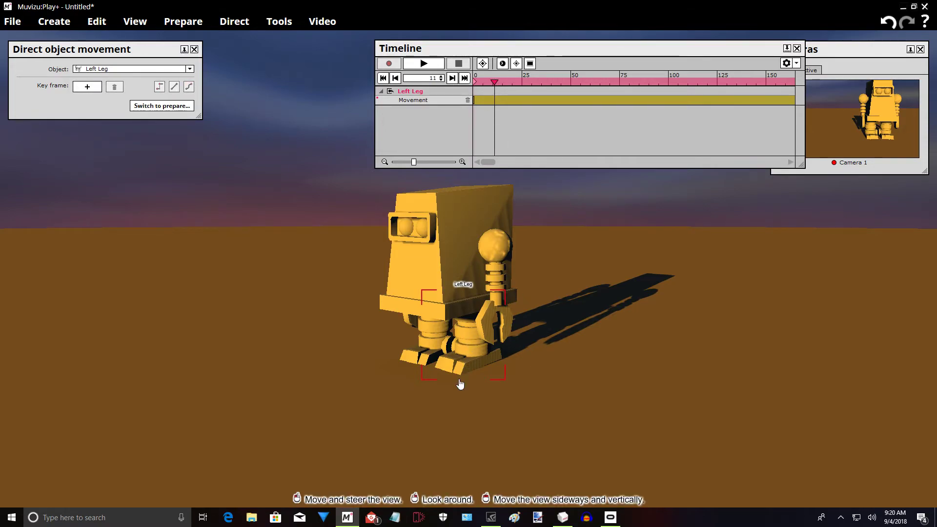
drag(467, 343, 530, 352)
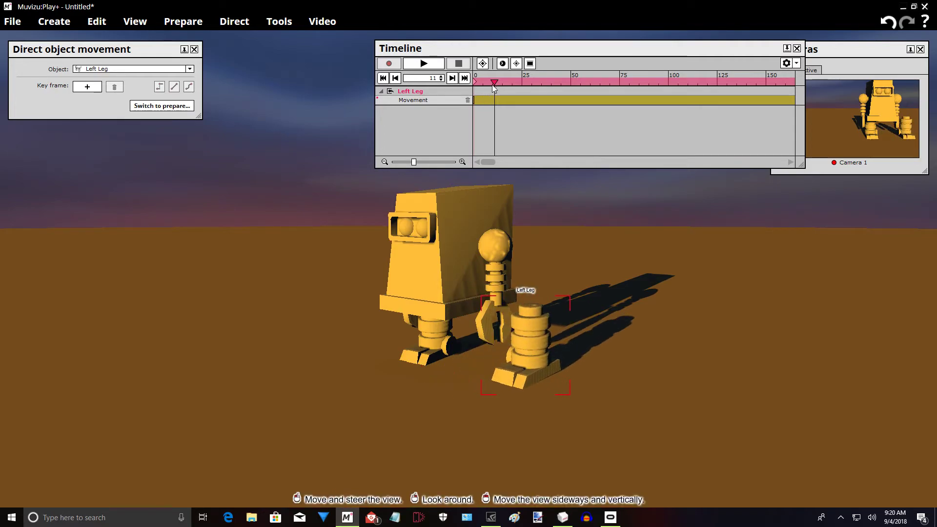
drag(493, 87, 465, 86)
- Examine the assembled robot at frame 0 from the front and the left side, both close up and farther away
right_drag(549, 215, 483, 220)
mouse_move(640, 362)
right_down()
mouse_move(583, 361)
mouse_move(639, 362)
right_up()
scroll(640, 362, up, 4)
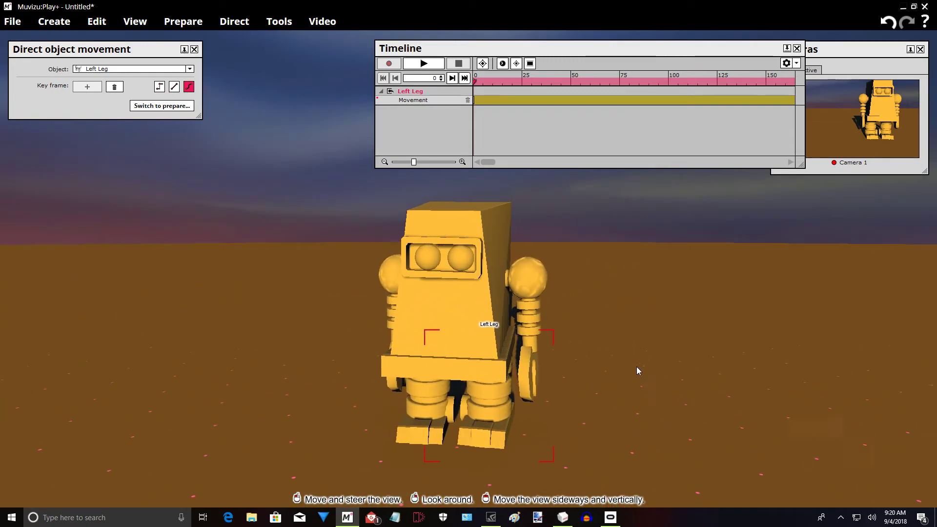
mouse_move(623, 300)
right_down()
mouse_move(610, 302)
mouse_move(597, 337)
mouse_move(576, 337)
mouse_move(532, 325)
mouse_move(517, 300)
mouse_move(590, 297)
mouse_move(568, 310)
mouse_move(520, 303)
mouse_move(603, 302)
mouse_move(517, 297)
mouse_move(622, 300)
right_up()
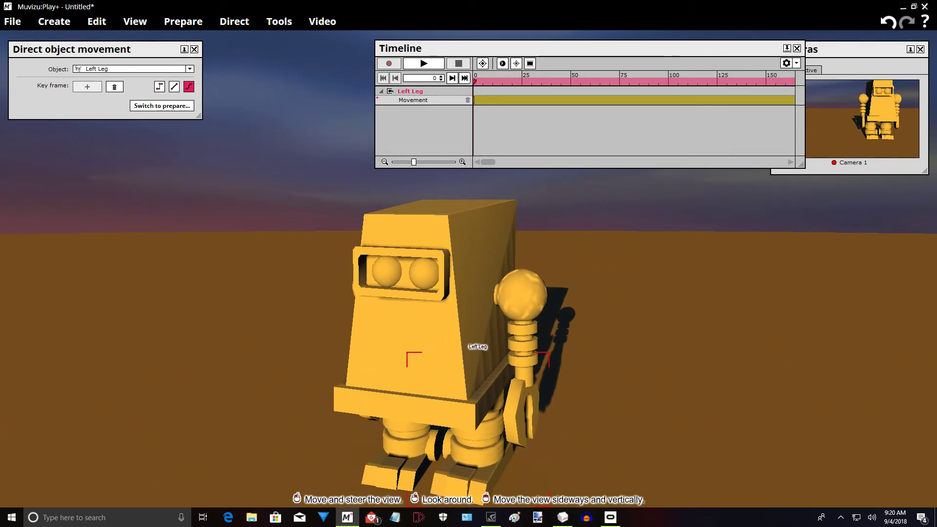
drag(712, 362, 712, 393)
scroll(713, 362, down, 1)
scroll(712, 361, down, 2)
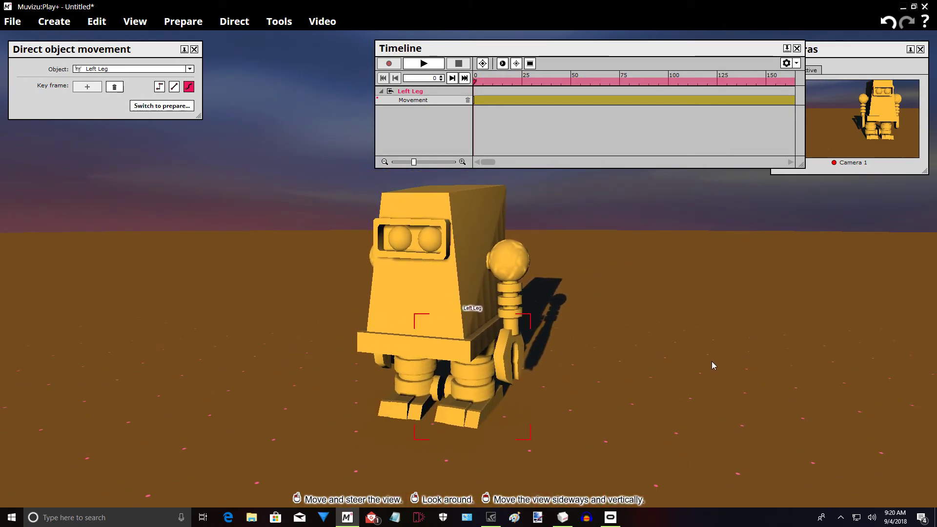